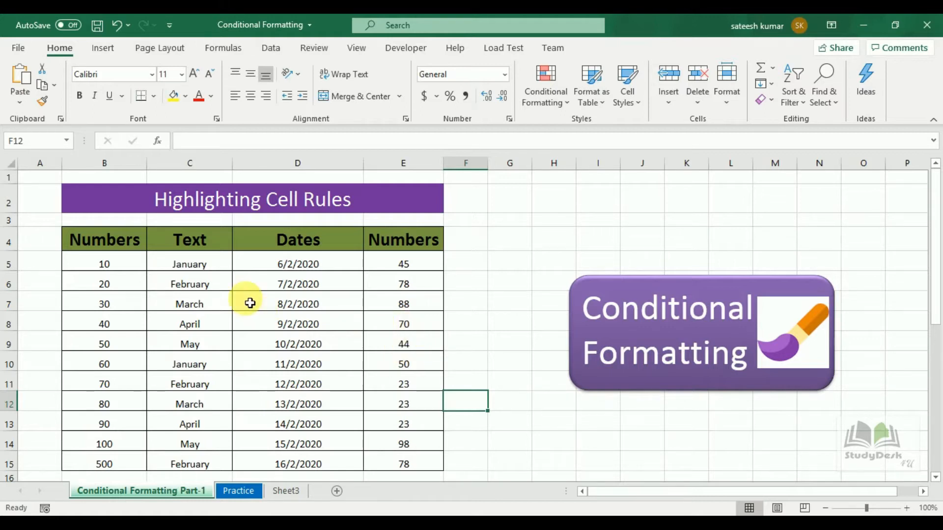
left_click(123, 266)
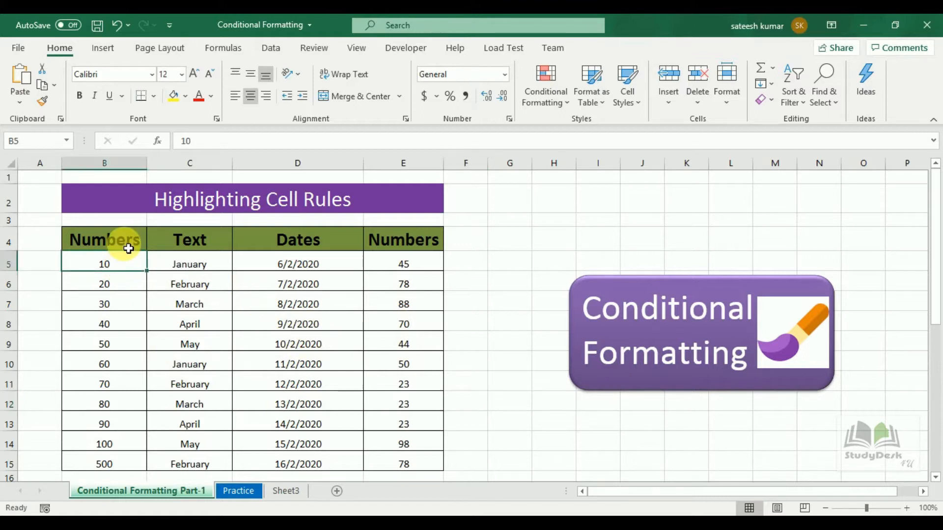
left_click(129, 248)
left_click(203, 239)
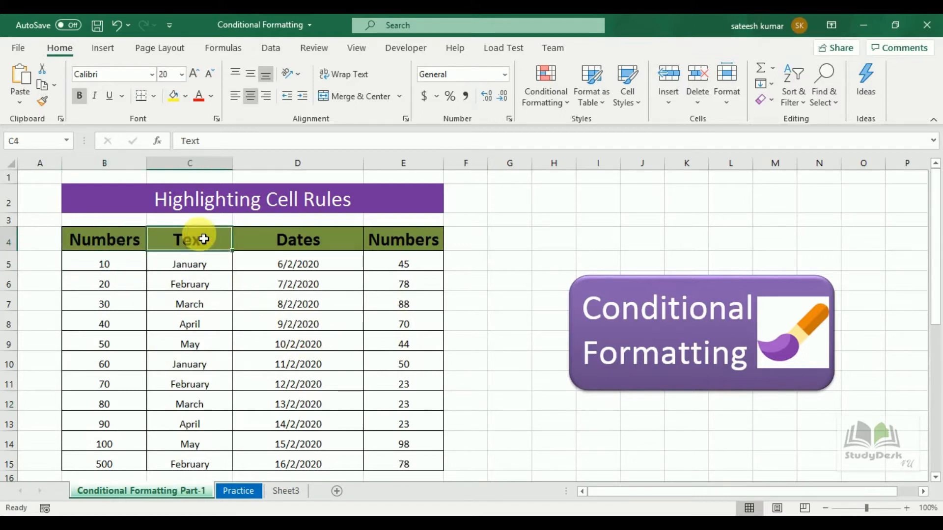
left_click(309, 242)
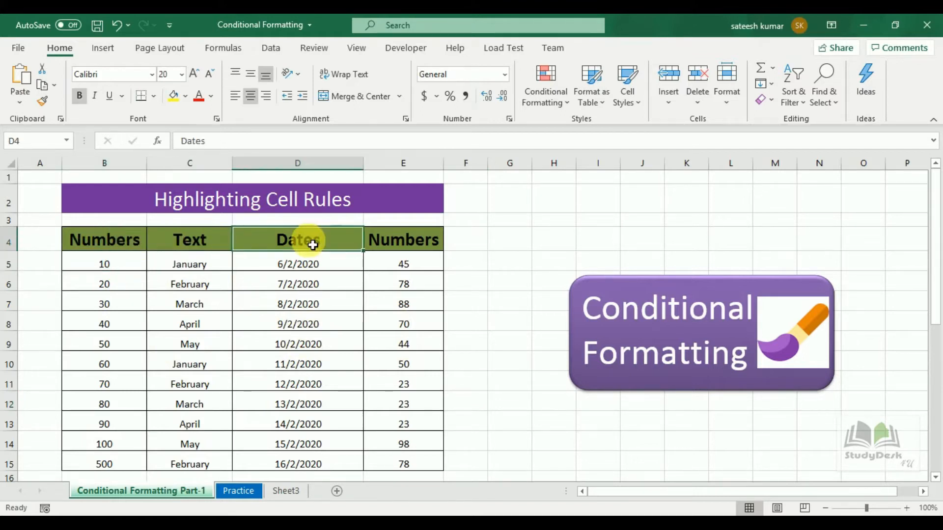
left_click(425, 247)
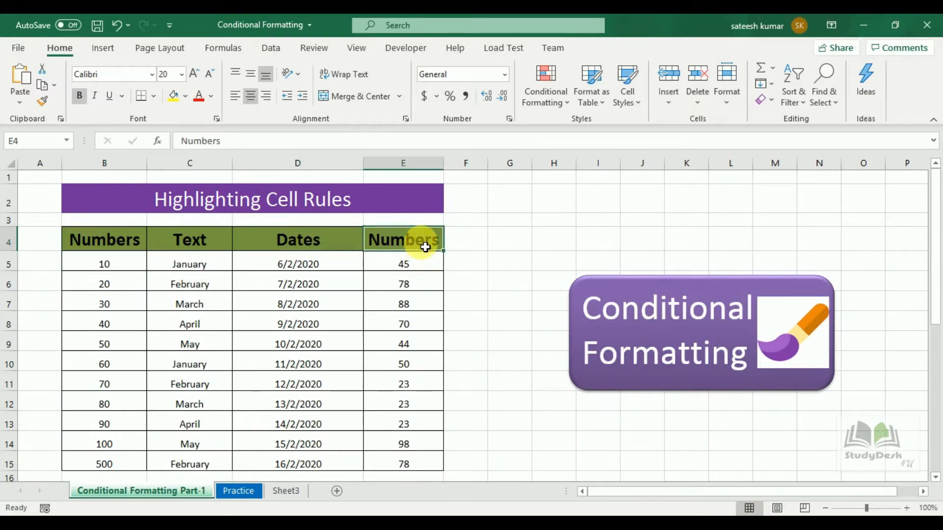
Highlight the values greater than 50 in B5:B15 with Green Fill with Dark Green Text, using a Greater Than conditional formatting rule
left_click(133, 273)
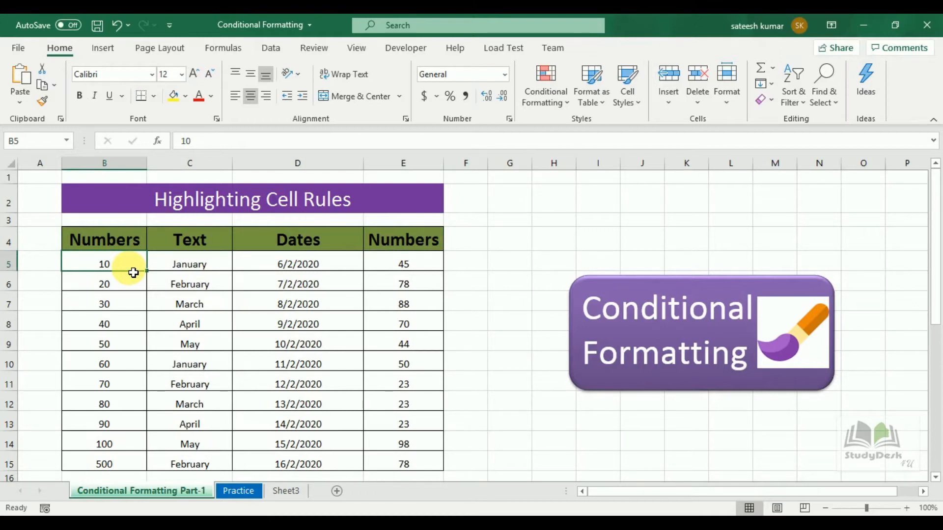
left_click_drag(120, 265, 121, 467)
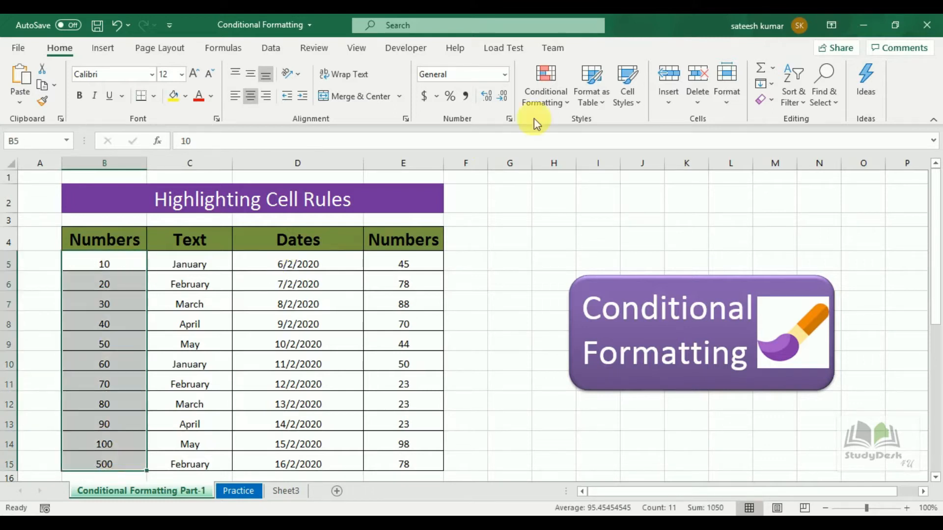
left_click(560, 102)
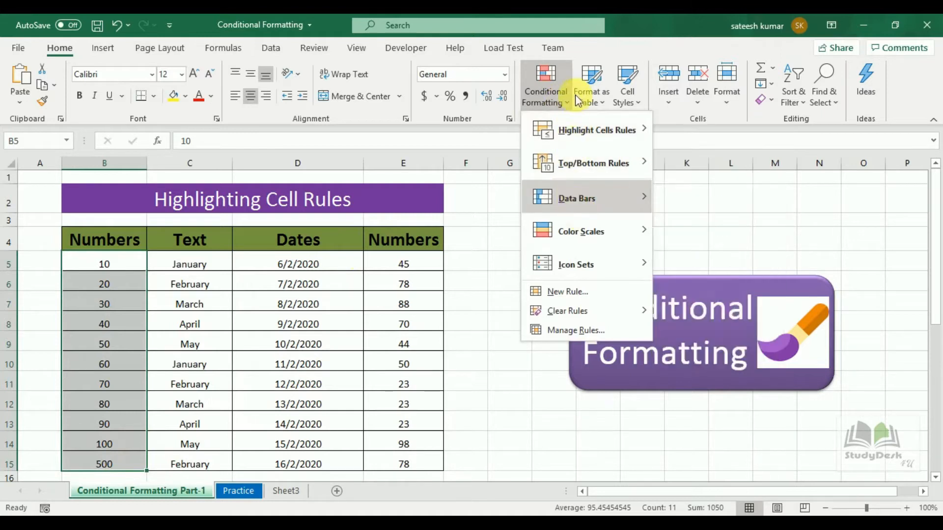
mouse_move(579, 135)
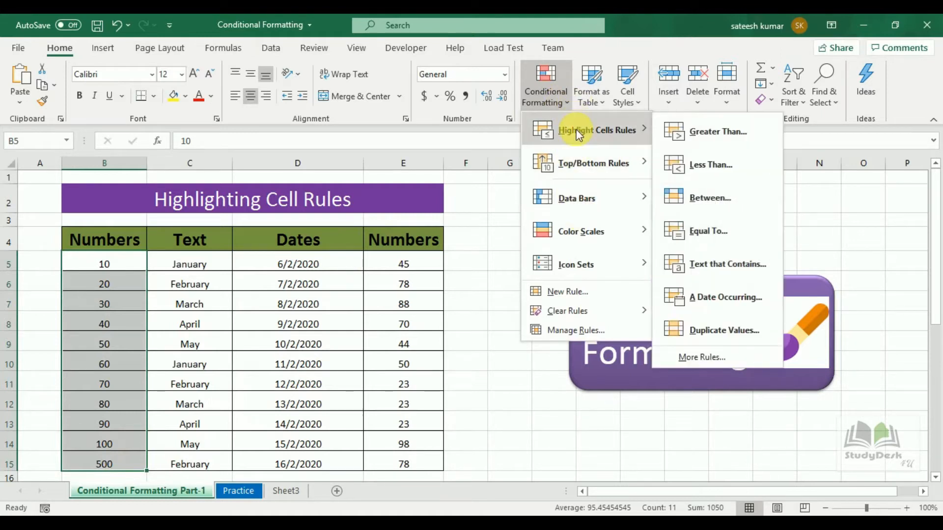
left_click(708, 132)
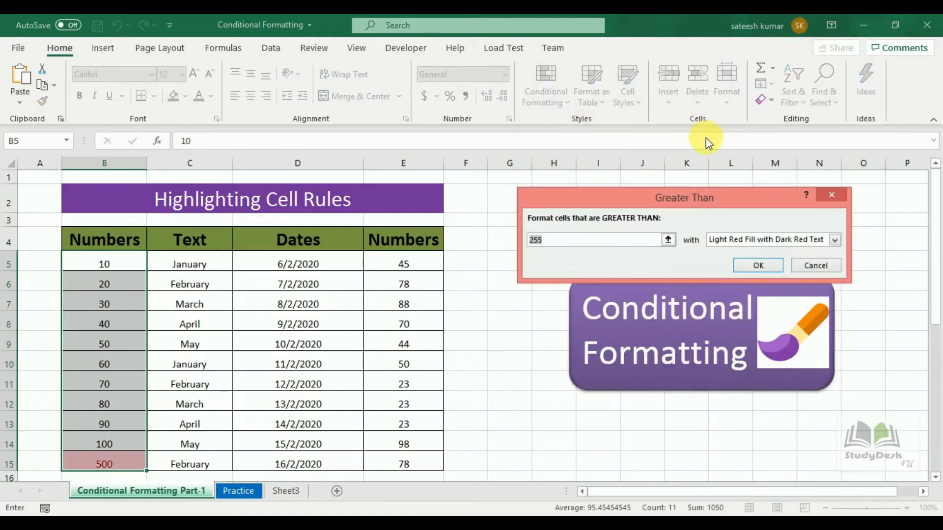
left_click(576, 242)
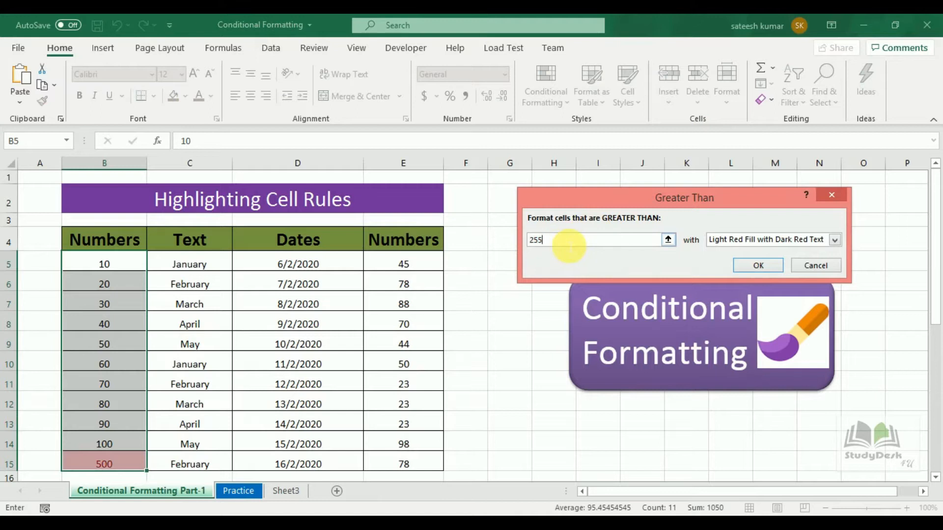
key("BackSpace")
key("BackSpace")
key("BackSpace")
type("50")
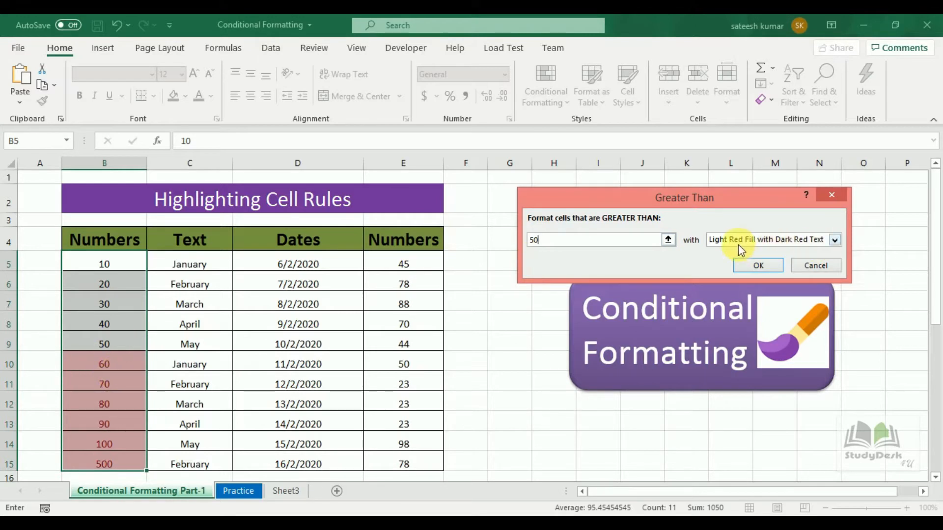
left_click(833, 240)
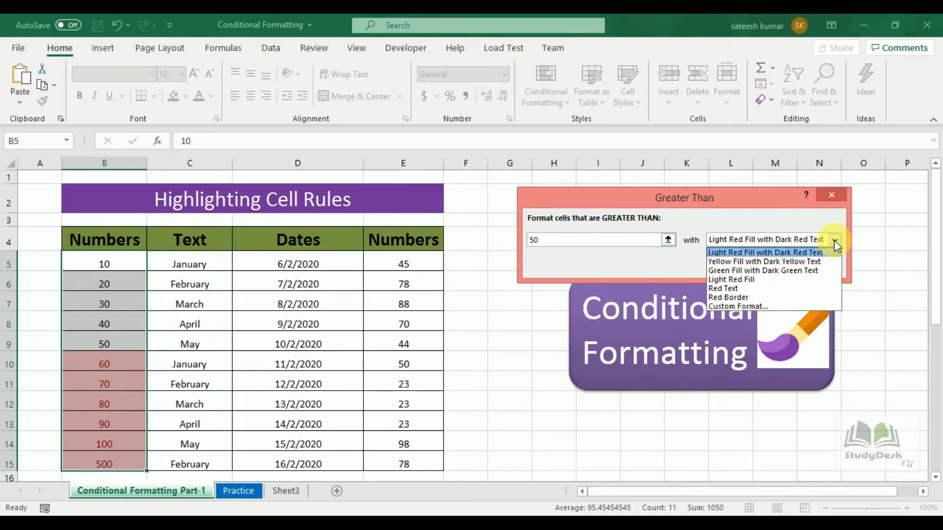
left_click(812, 271)
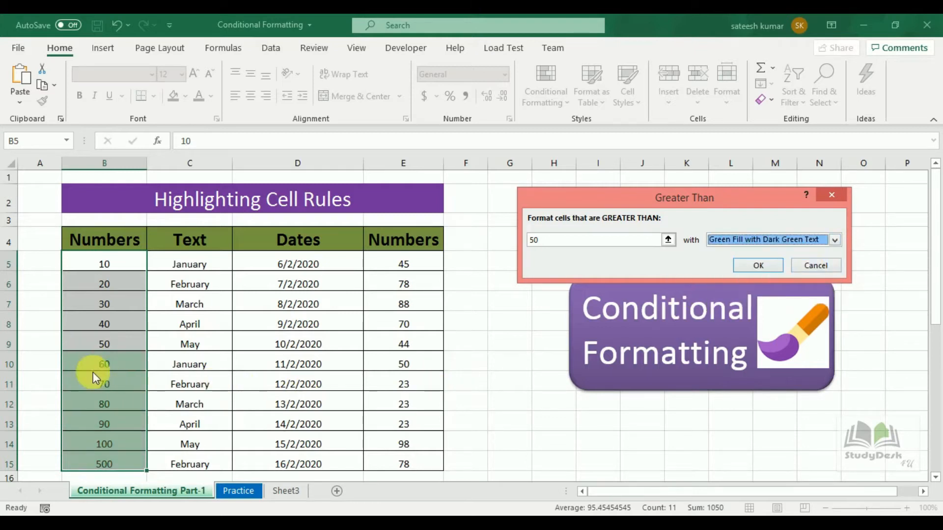
left_click(760, 266)
Add a Less Than highlighting rule to B5:B15 that formats values below 45 with Light Red Fill with Dark Red Text
left_click(547, 96)
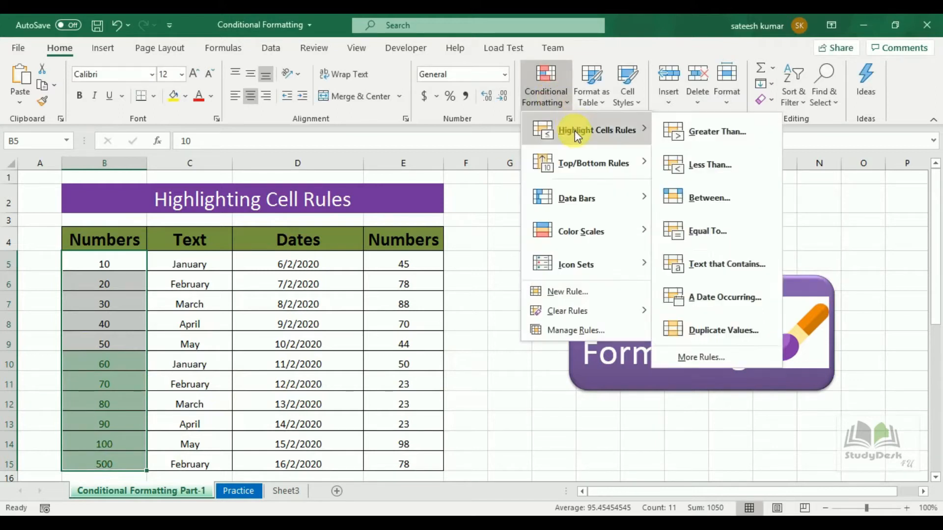
left_click(711, 165)
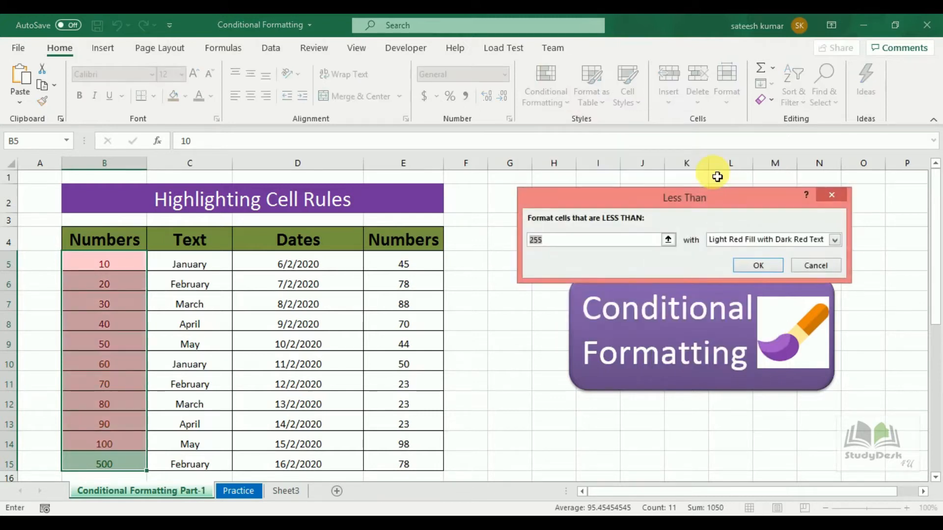
left_click(580, 241)
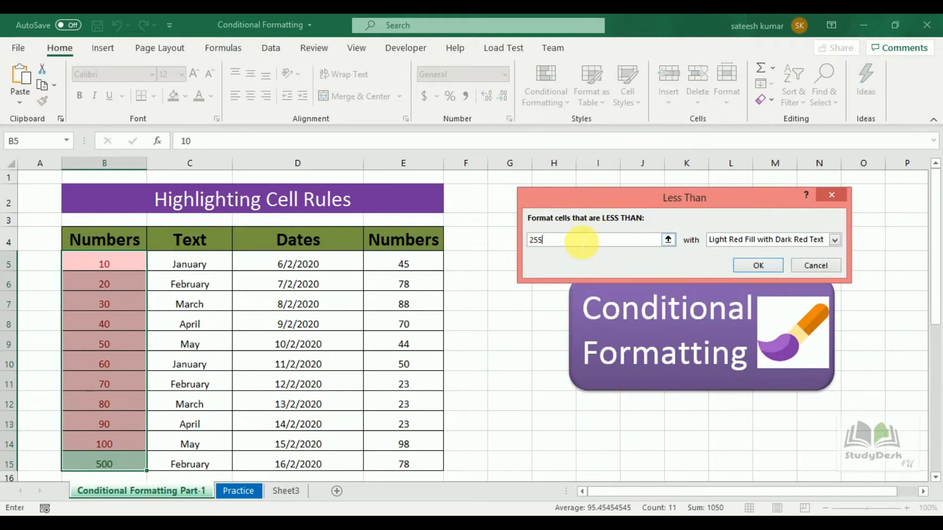
key("BackSpace")
key("BackSpace")
key("BackSpace")
type("45")
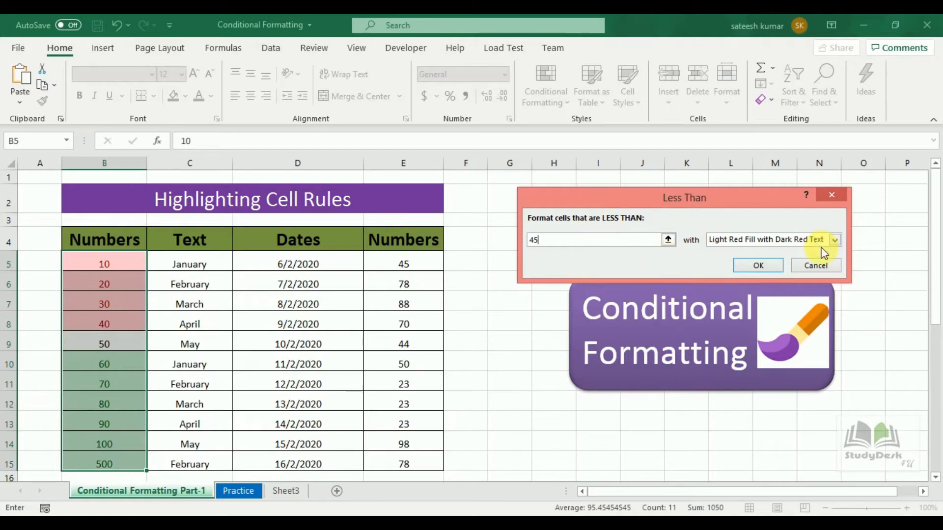
left_click(762, 269)
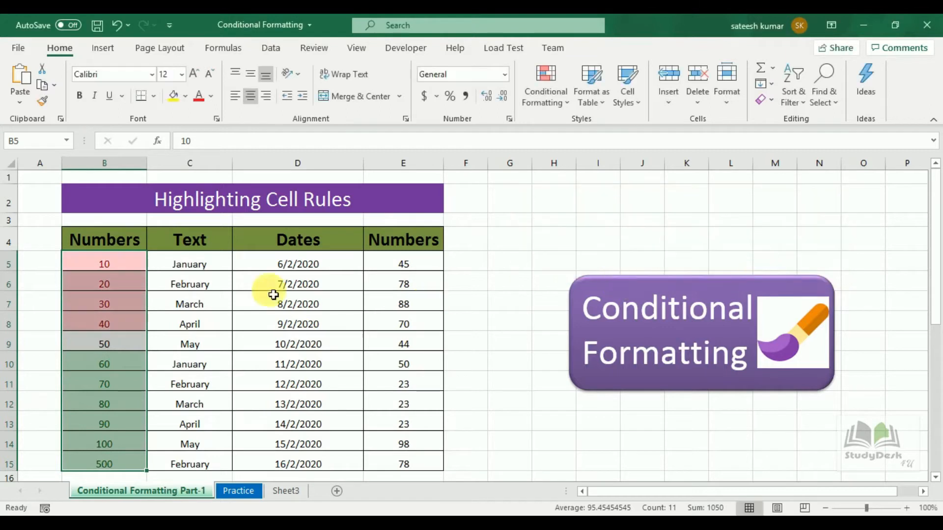
Clear the Greater Than and Less Than conditional formatting rules from the selected cells B5:B15
left_click(554, 110)
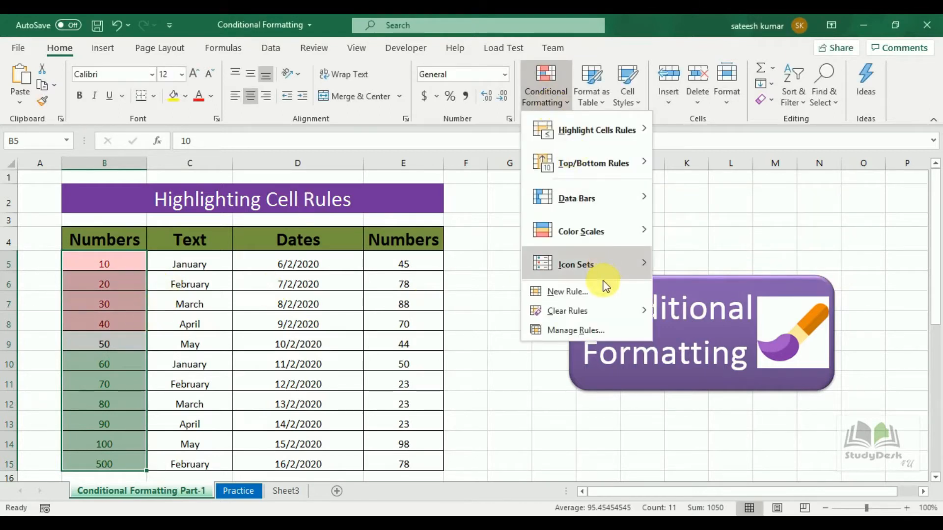
mouse_move(588, 316)
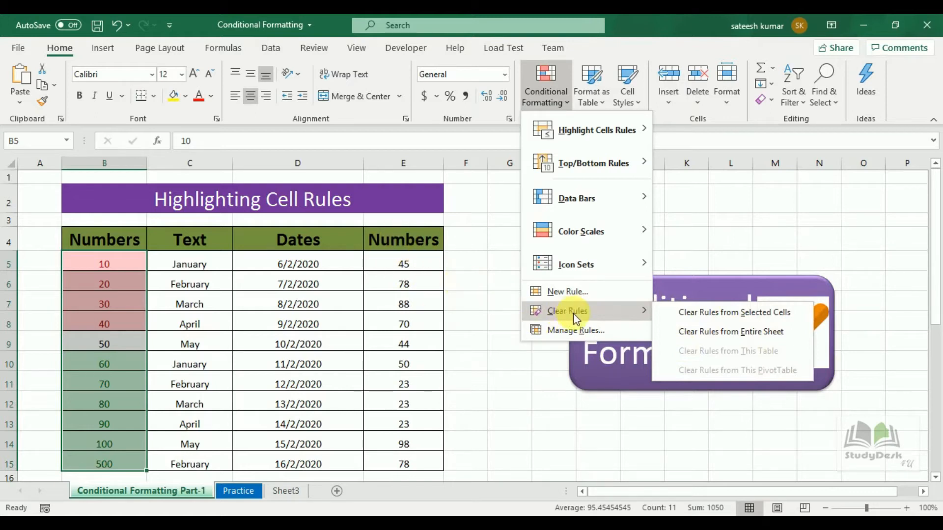
left_click(706, 314)
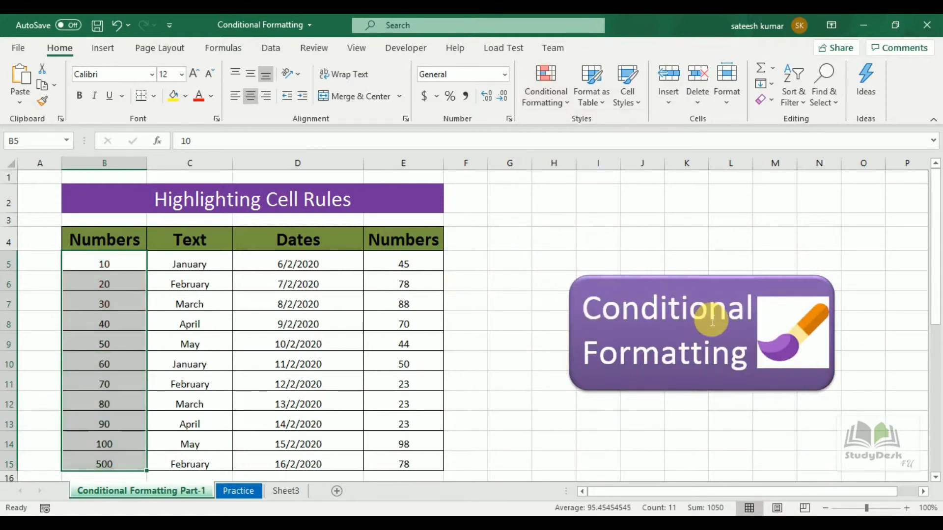
Set up a Between highlighting rule for B5:B15 covering 40 to 67, with Yellow Fill with Dark Yellow Text
left_click(545, 91)
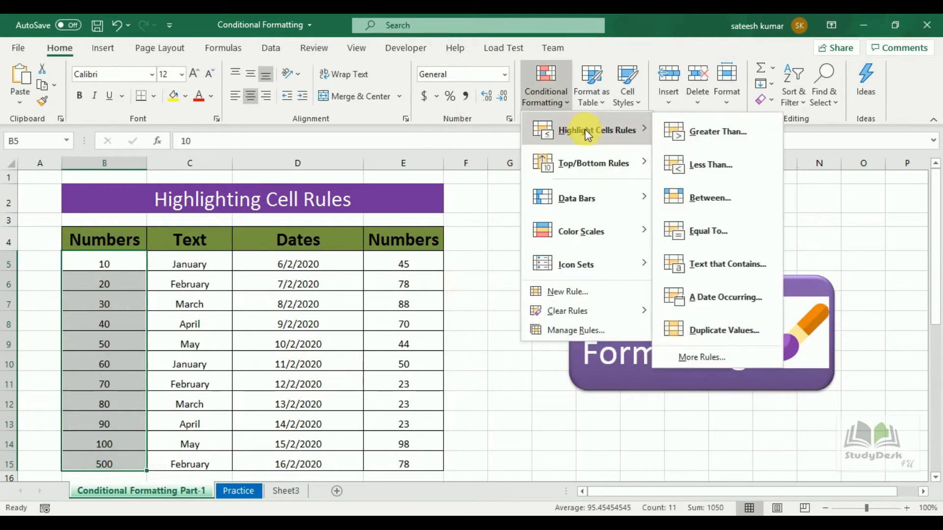
left_click(696, 202)
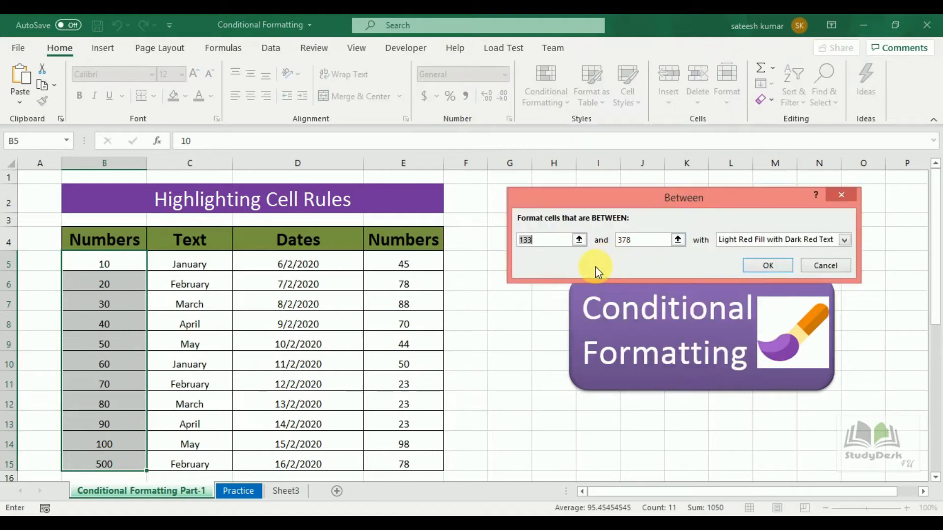
type("40")
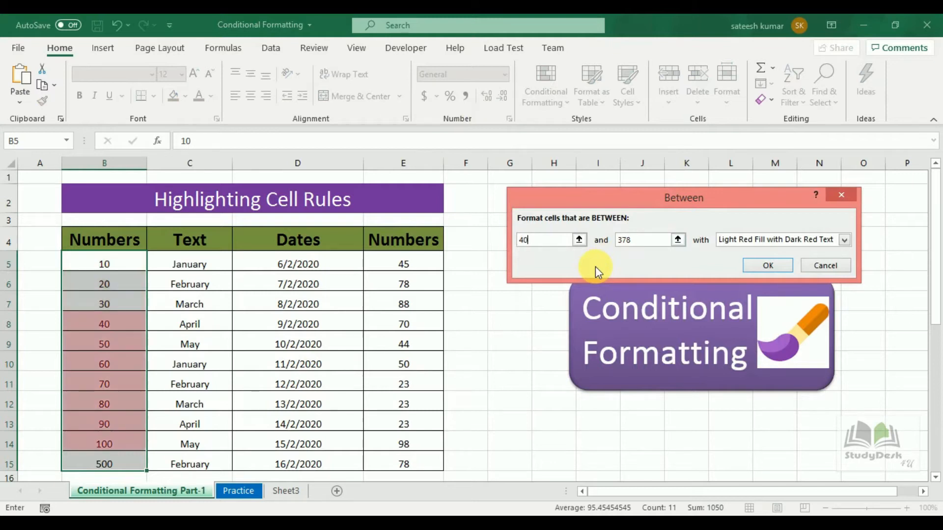
double_click(646, 245)
type("67")
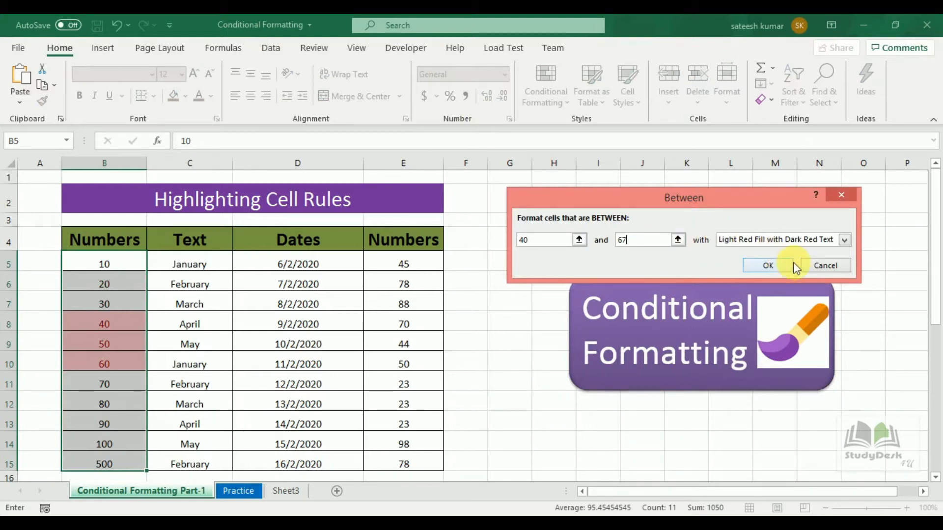
left_click(844, 240)
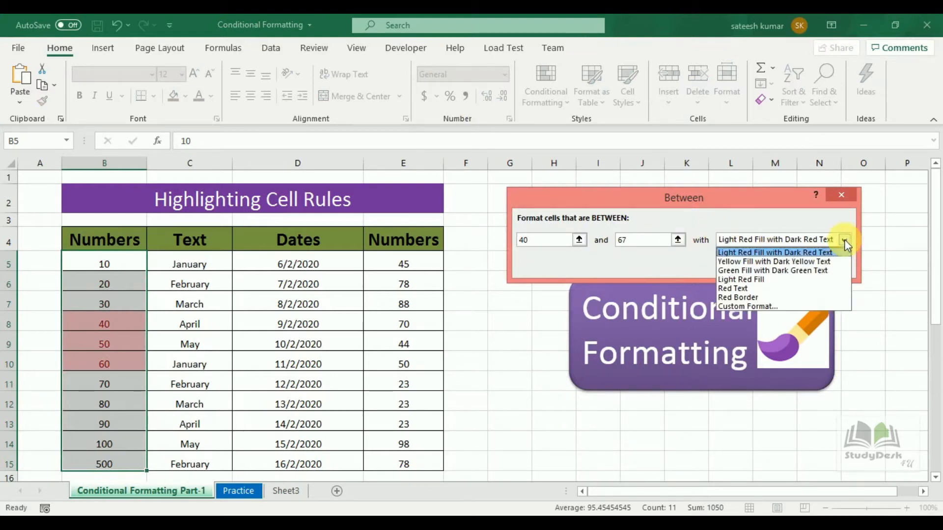
left_click(825, 263)
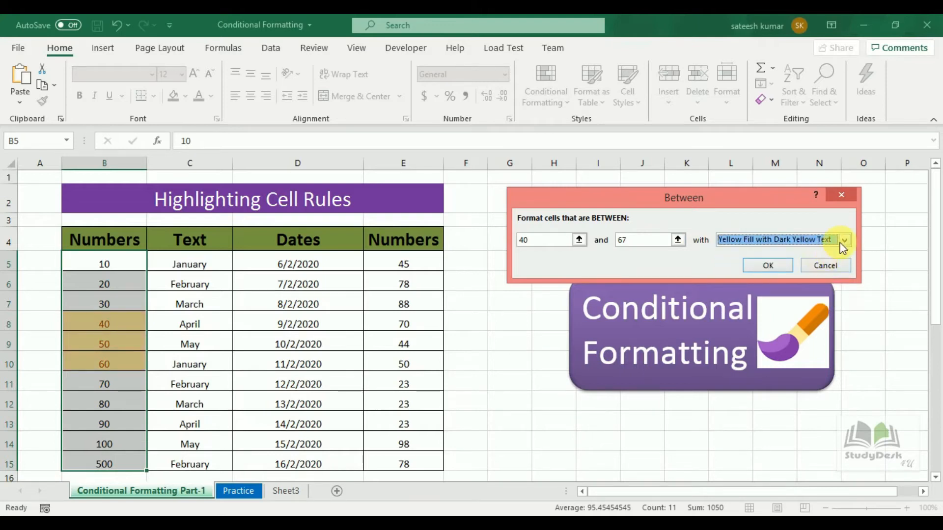
Look through the custom format's fill and font options, close them, and apply the Between rule with its yellow format
left_click(843, 240)
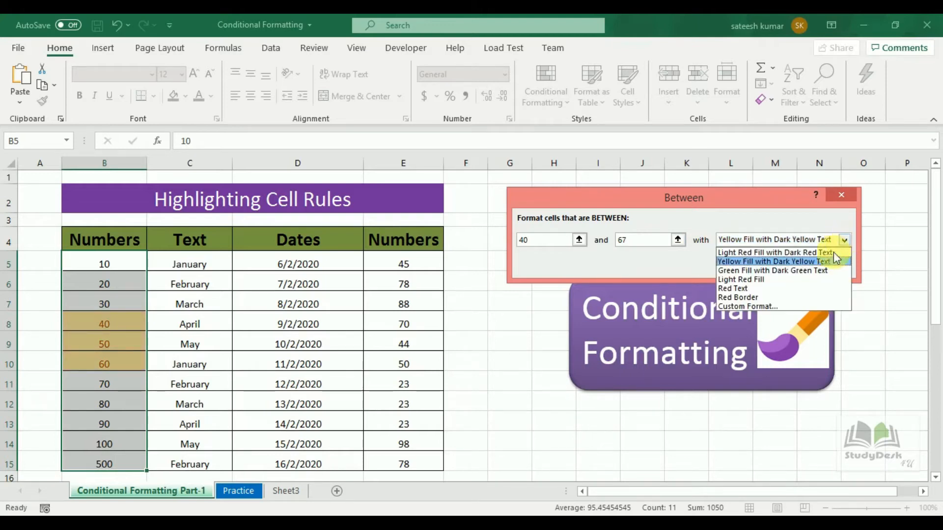
left_click(764, 308)
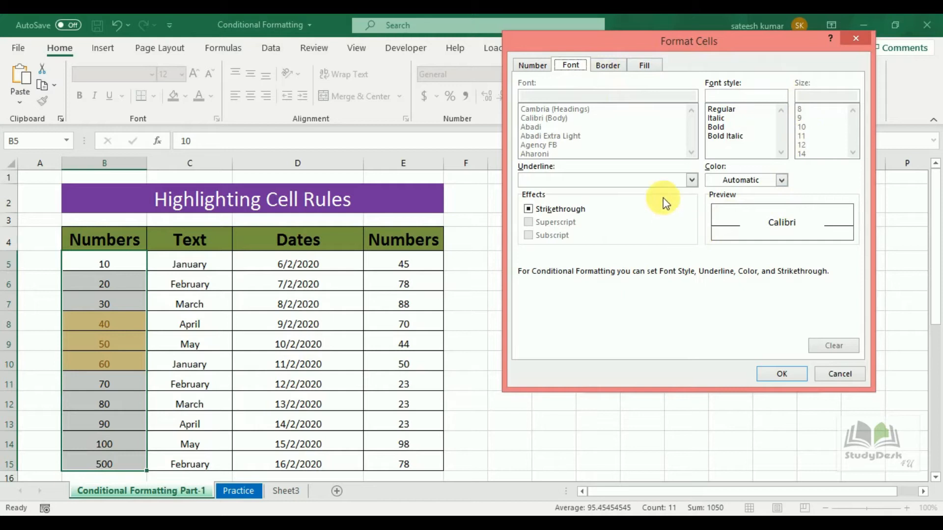
left_click(646, 68)
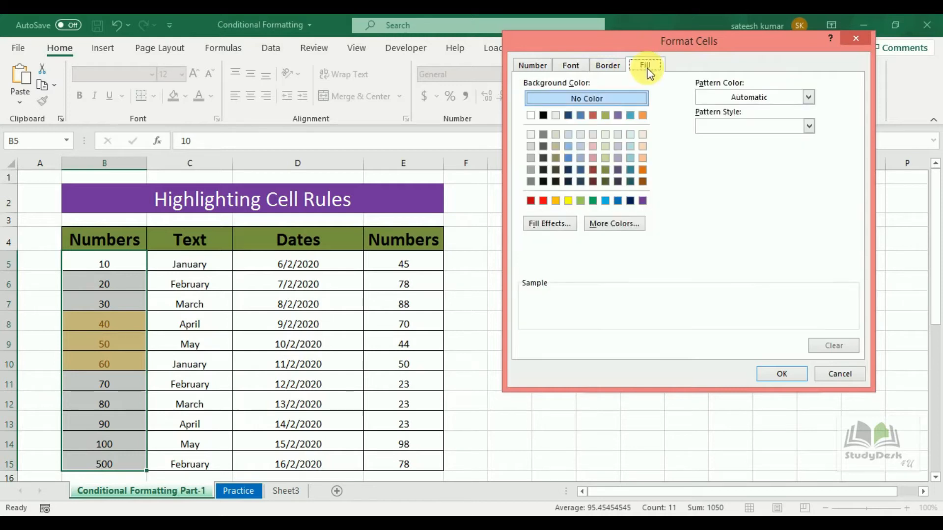
left_click(574, 65)
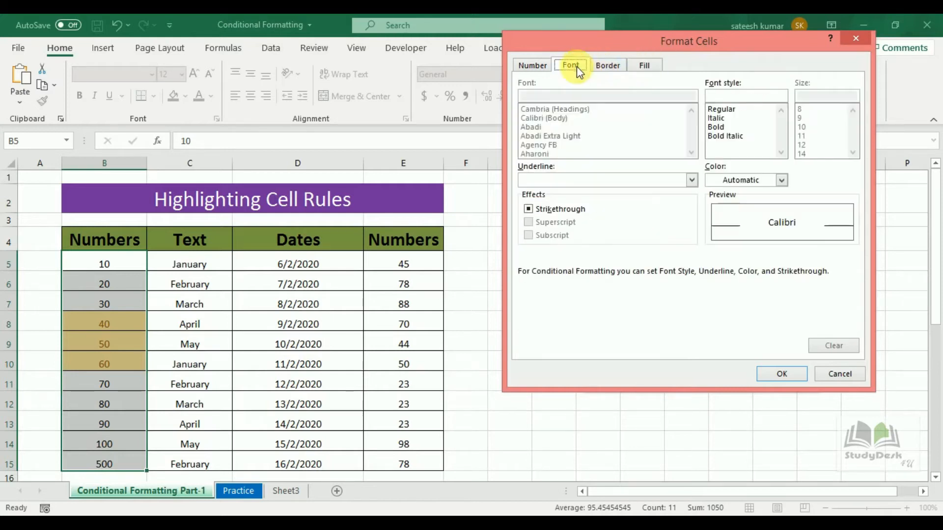
left_click(849, 40)
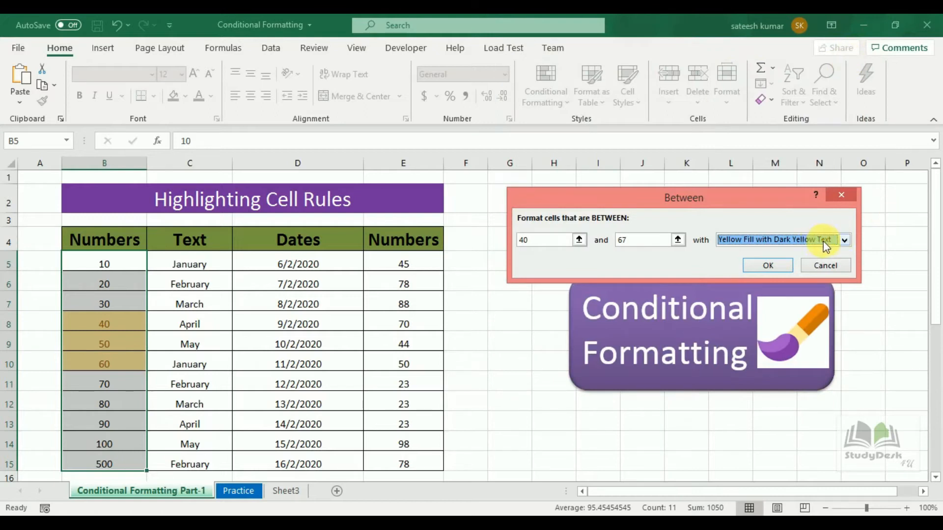
left_click(771, 265)
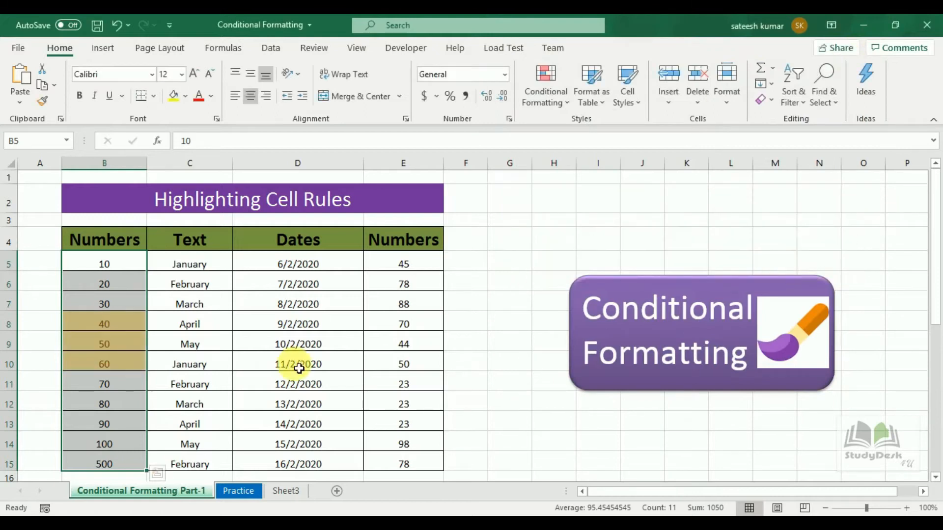
Clear the Between conditional formatting rule from the selected cells B5:B15
left_click(546, 93)
mouse_move(596, 317)
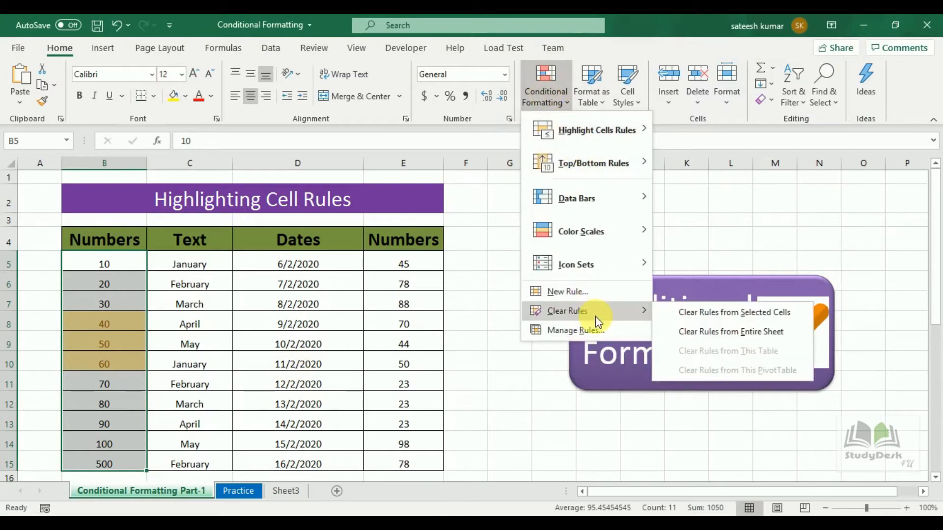
left_click(683, 312)
Preview an Equal To highlighting rule for the value 50 on B5:B15 and close it without applying
left_click(549, 97)
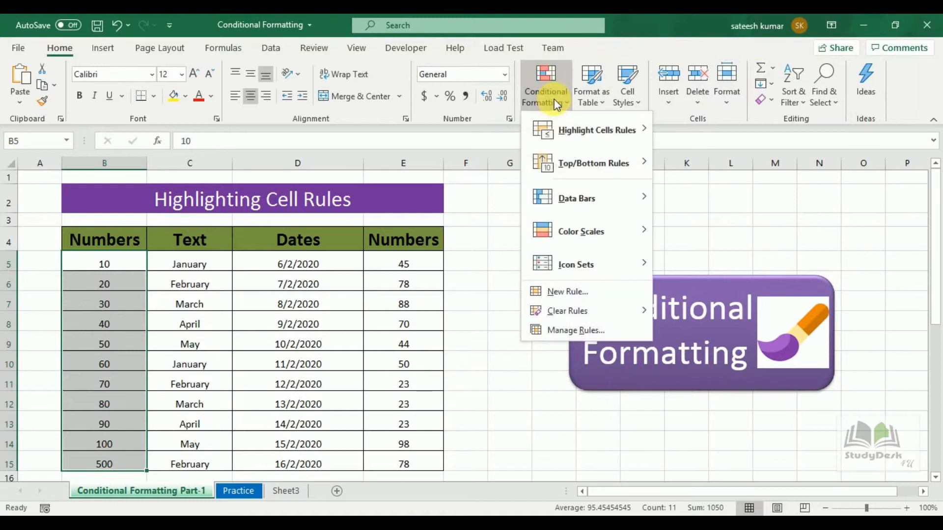
mouse_move(590, 137)
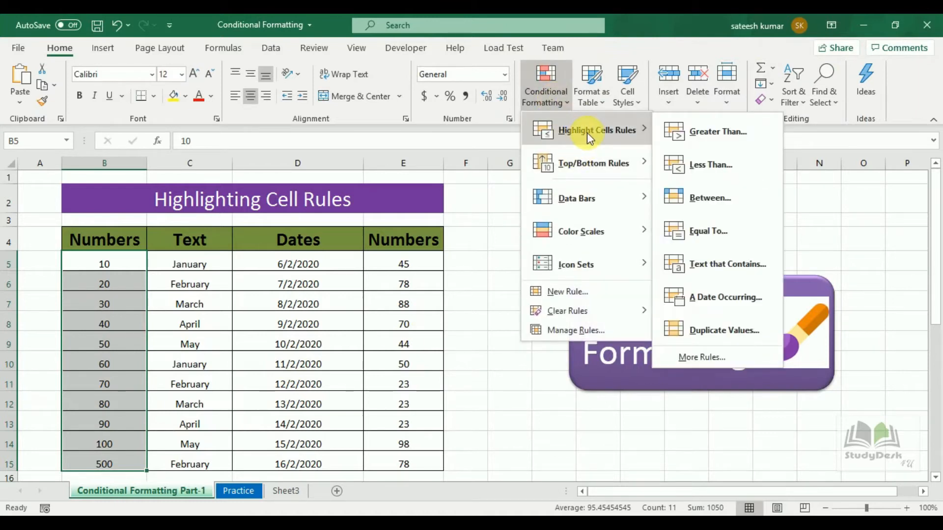
left_click(697, 232)
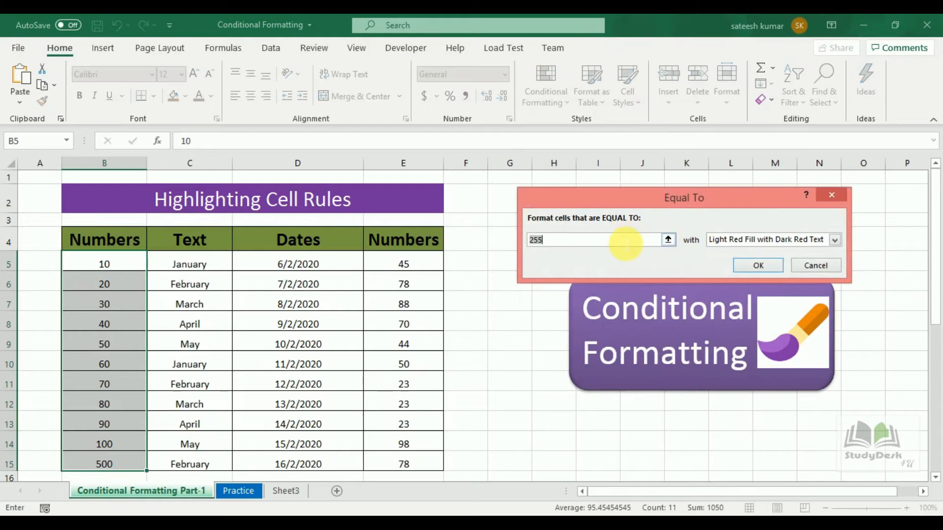
type("50")
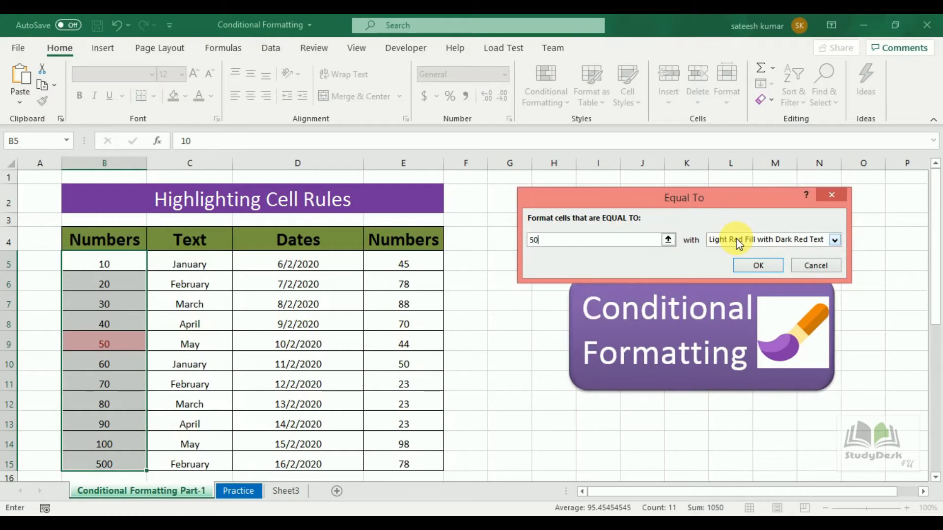
left_click(835, 195)
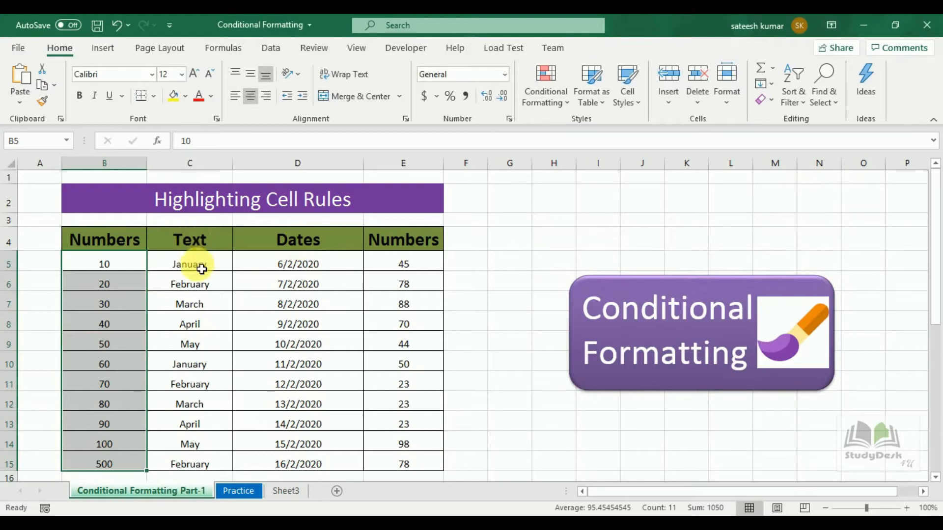
Highlight the cells in C5:C15 that contain the text May, using Green Fill with Dark Green Text
left_click(201, 269)
double_click(201, 269)
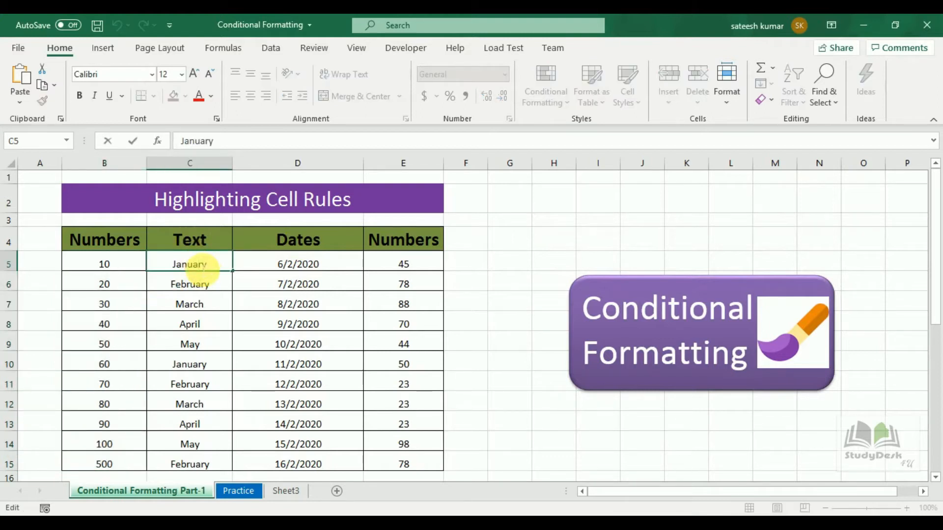
key("Escape")
left_click_drag(213, 265, 207, 468)
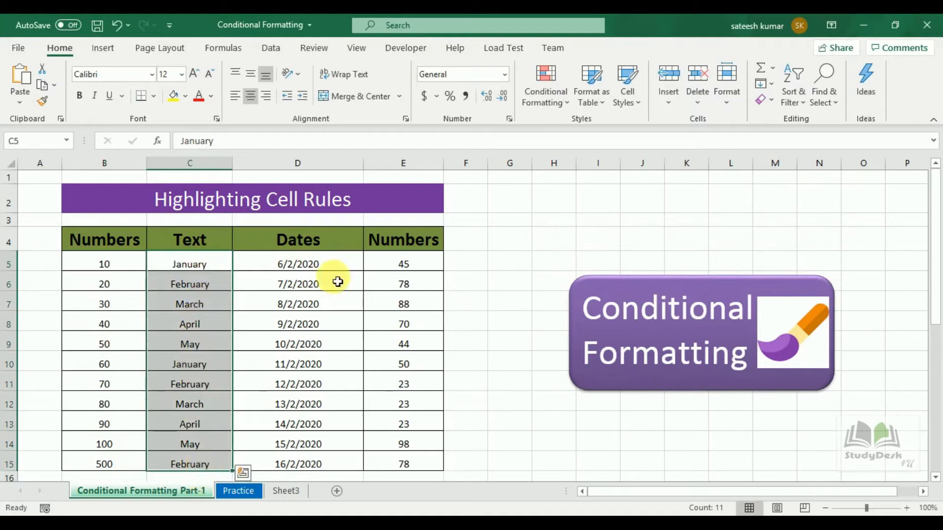
left_click(549, 106)
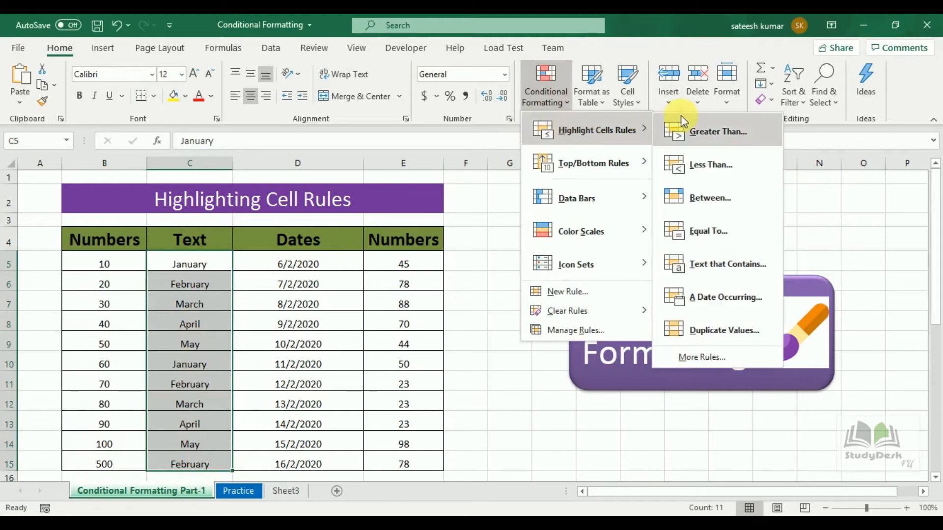
left_click(733, 266)
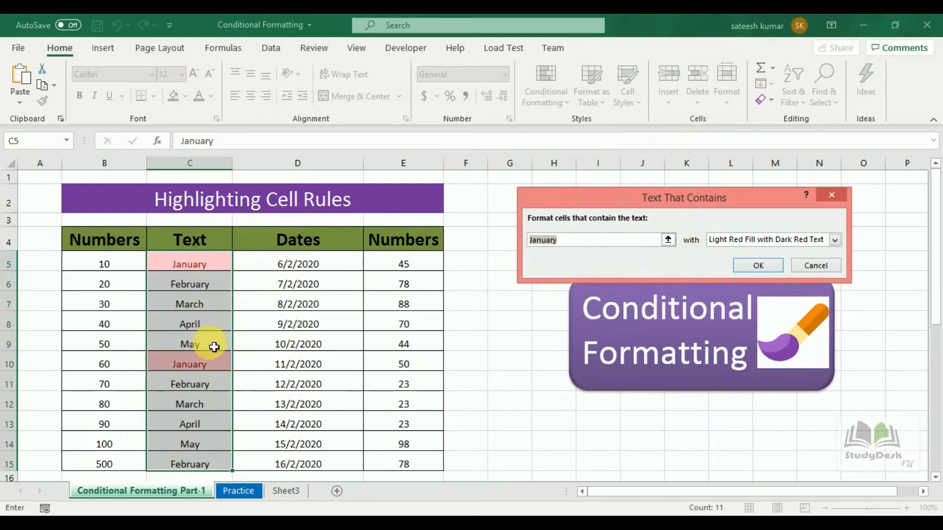
key("ctrl+a")
key("BackSpace")
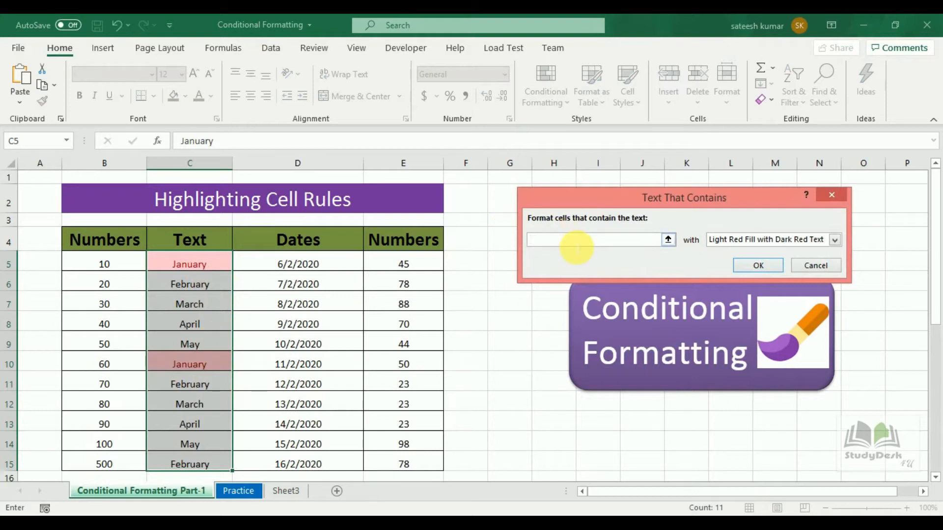
type("May")
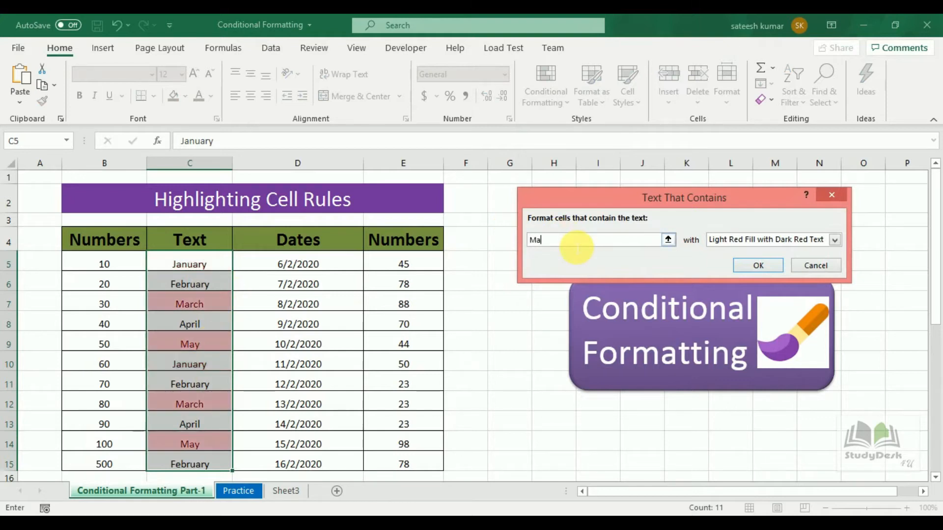
left_click(835, 240)
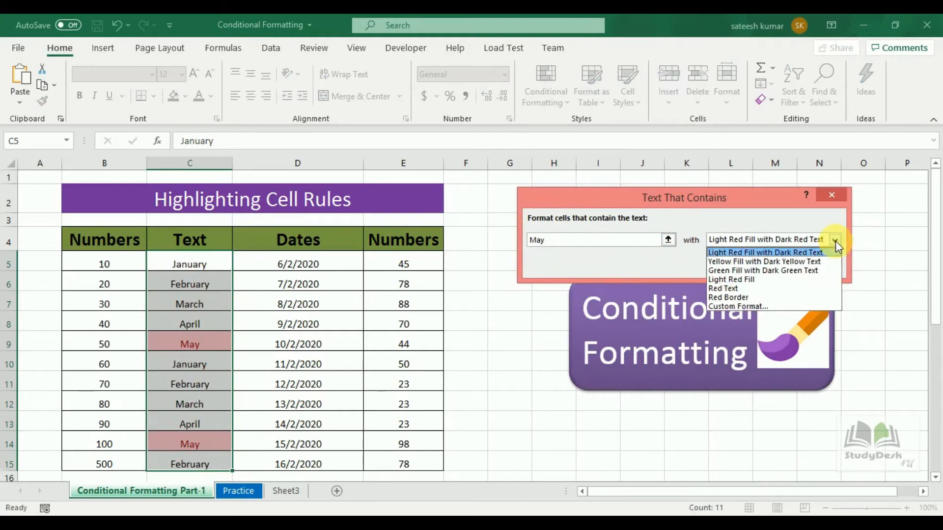
left_click(809, 271)
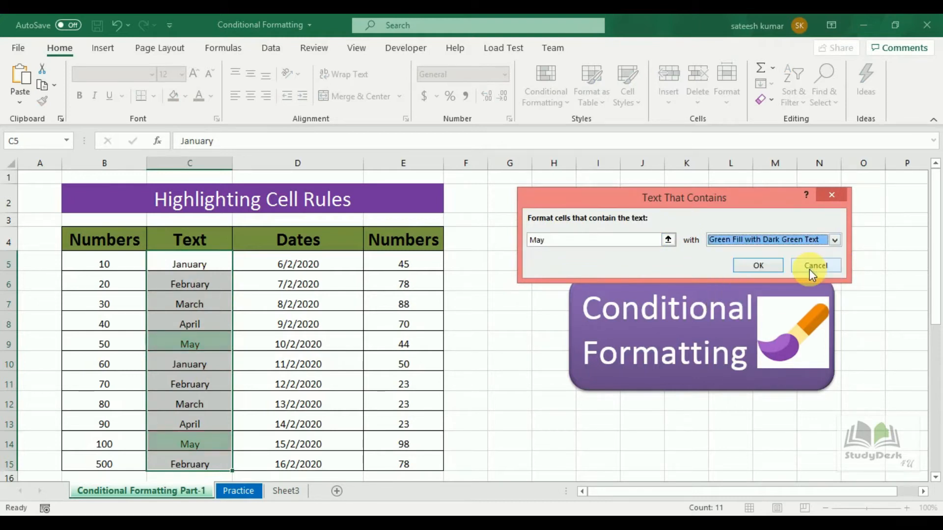
left_click(760, 265)
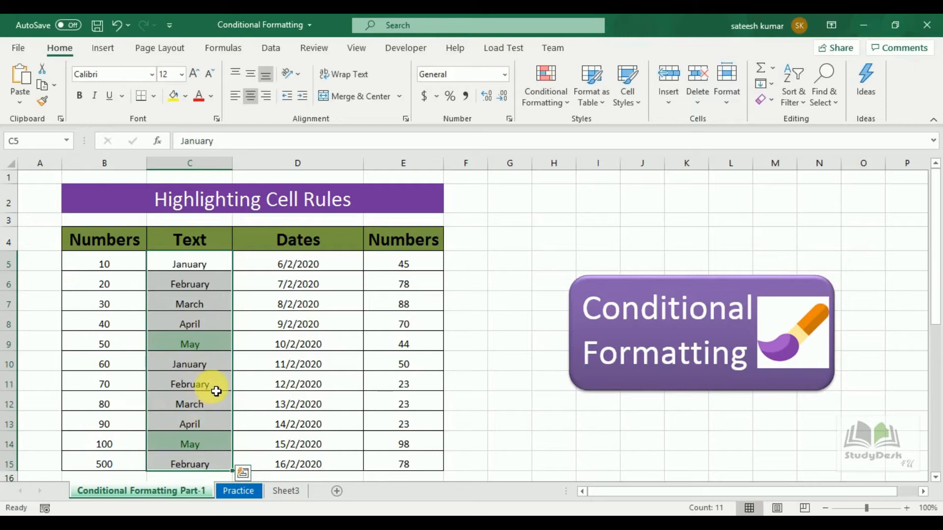
Change the month in cell C11 to May to test the text highlighting rule
left_click(216, 391)
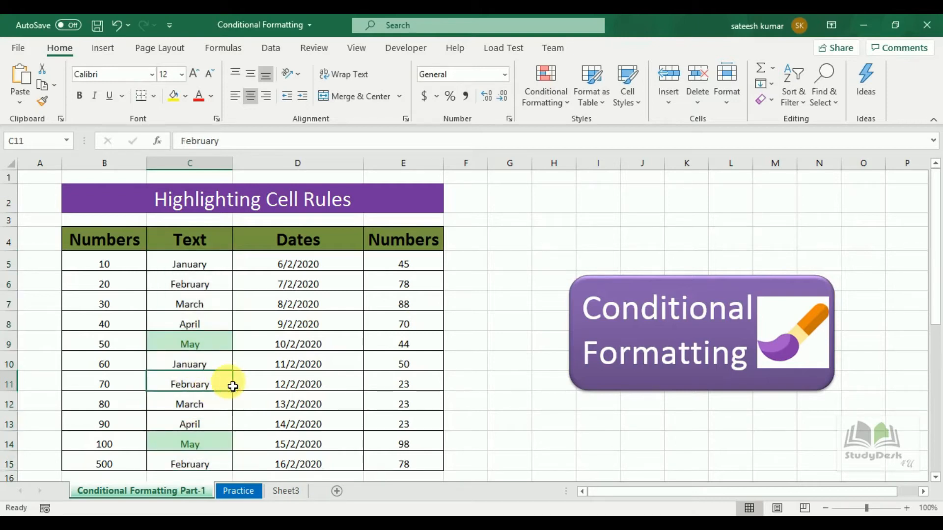
type("May")
left_click(270, 387)
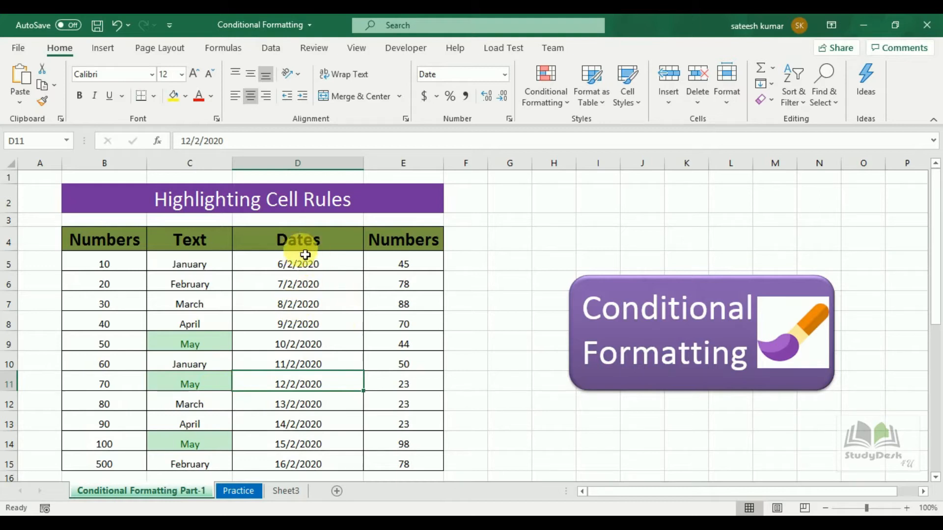
Highlight the dates in D6:D15 that occur next week with Green Fill with Dark Green Text
left_click(320, 269)
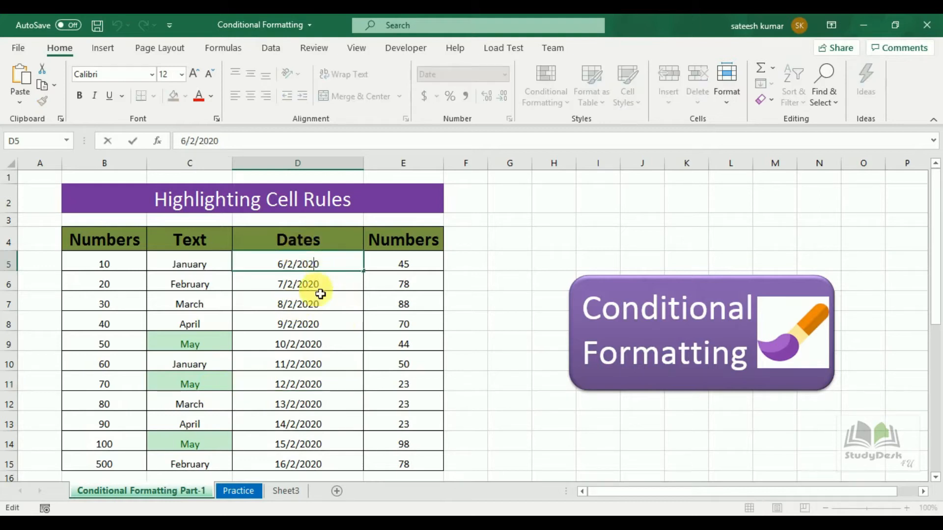
left_click(325, 280)
left_click(326, 268)
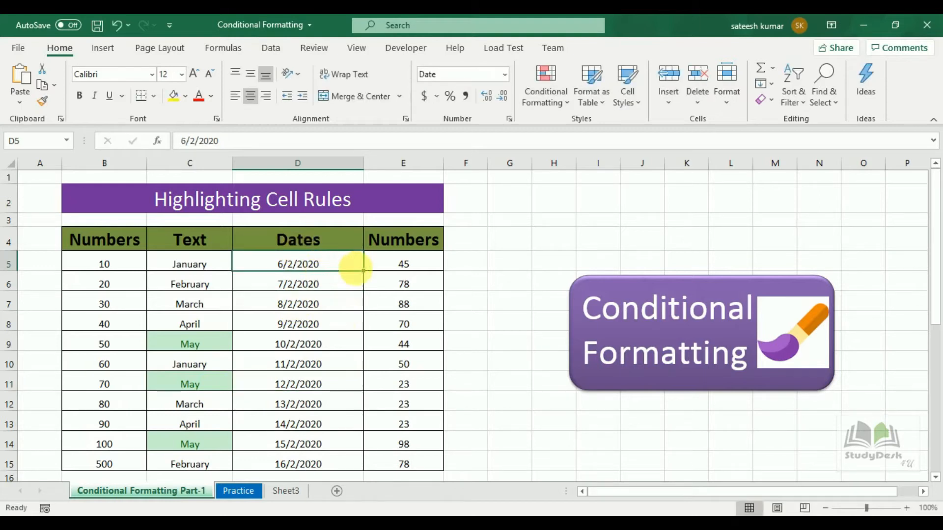
left_click_drag(364, 271, 373, 467)
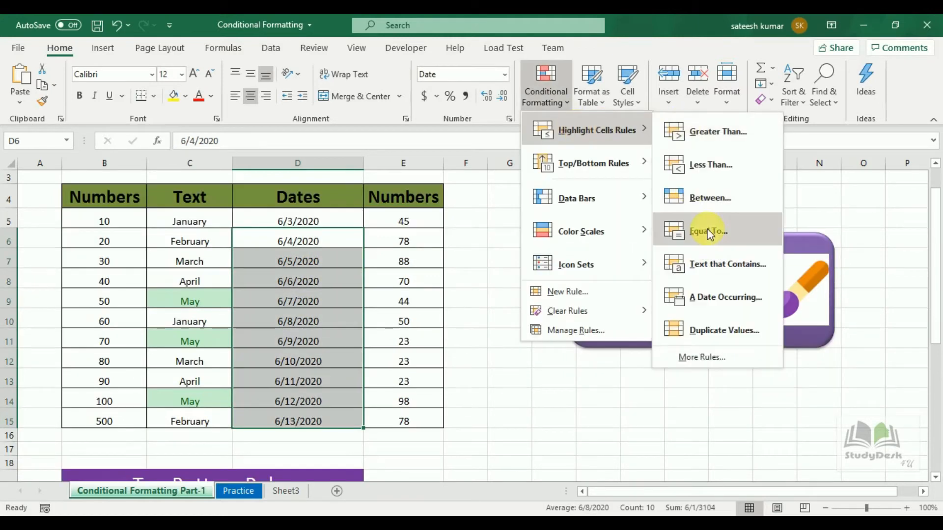
left_click(726, 297)
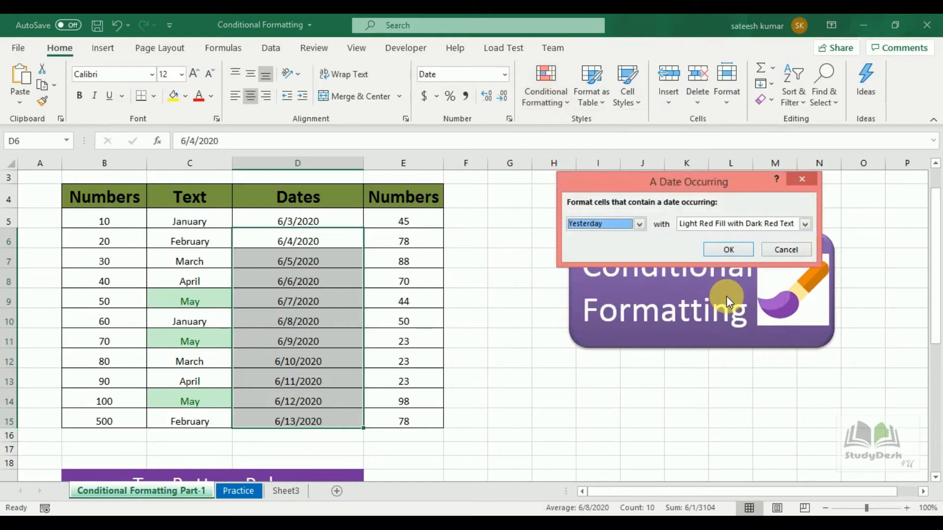
left_click(639, 224)
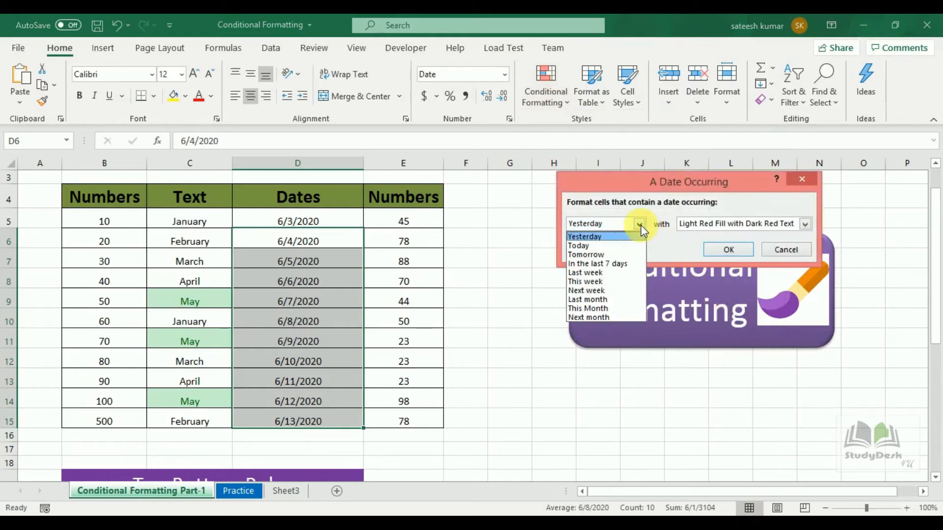
left_click(614, 291)
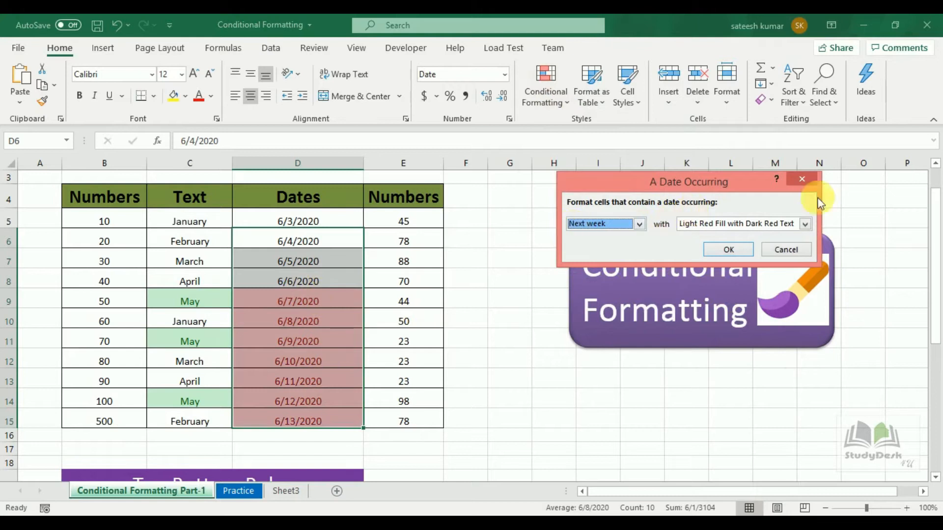
left_click(806, 225)
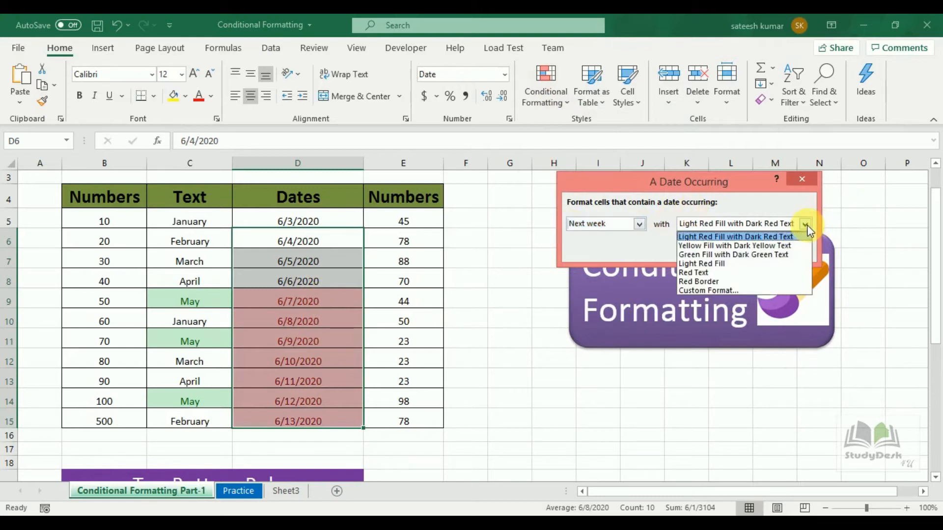
left_click(781, 254)
left_click(729, 249)
Clear the date highlighting rule from the selected cells D6:D15
left_click(545, 83)
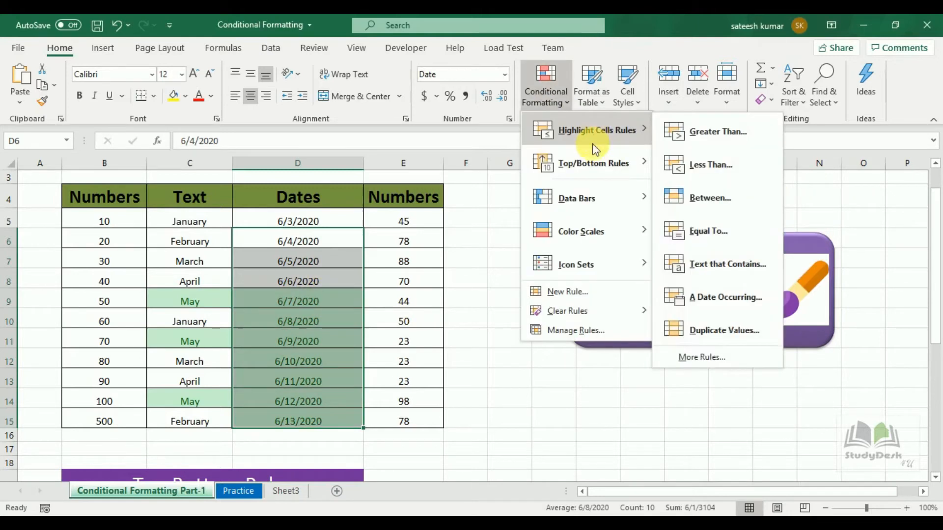
mouse_move(594, 163)
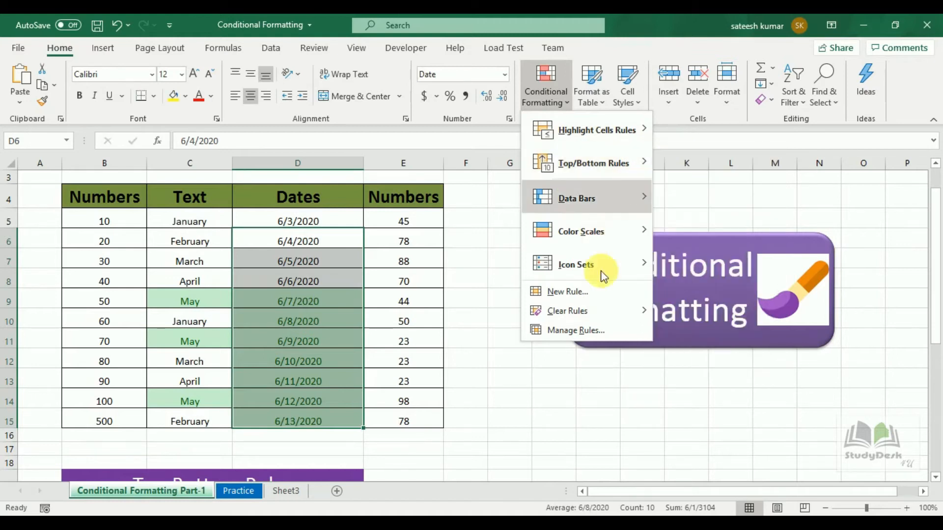
mouse_move(600, 313)
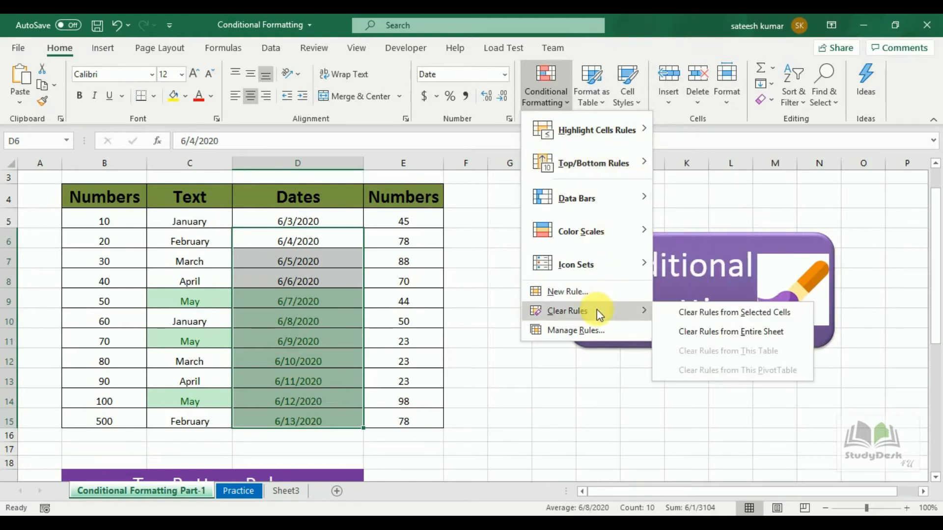
left_click(698, 314)
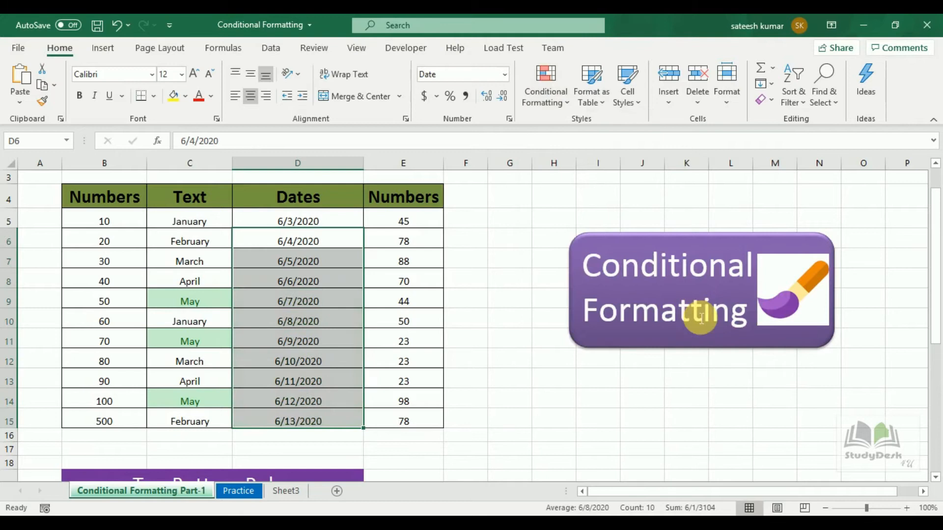
Clear the conditional formatting rules from cells C9:C14 in the Text column
left_click_drag(227, 301, 211, 402)
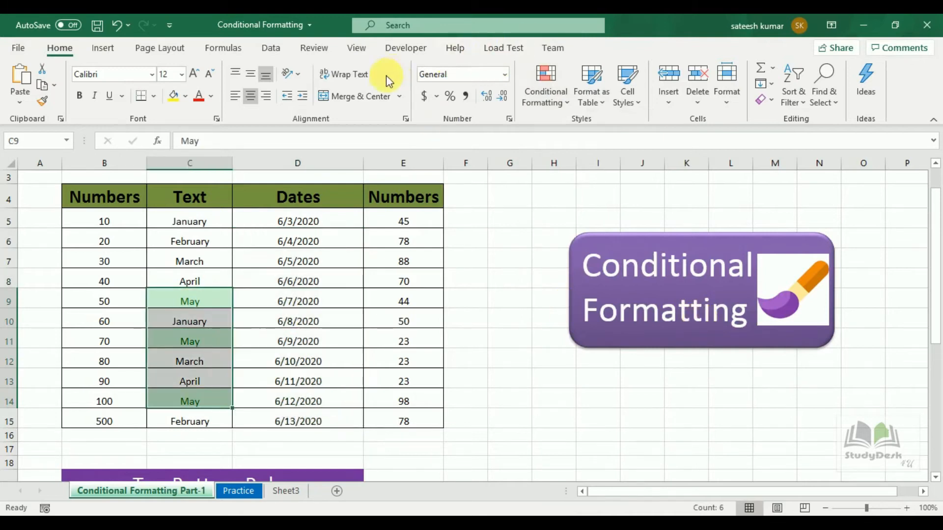
left_click(558, 104)
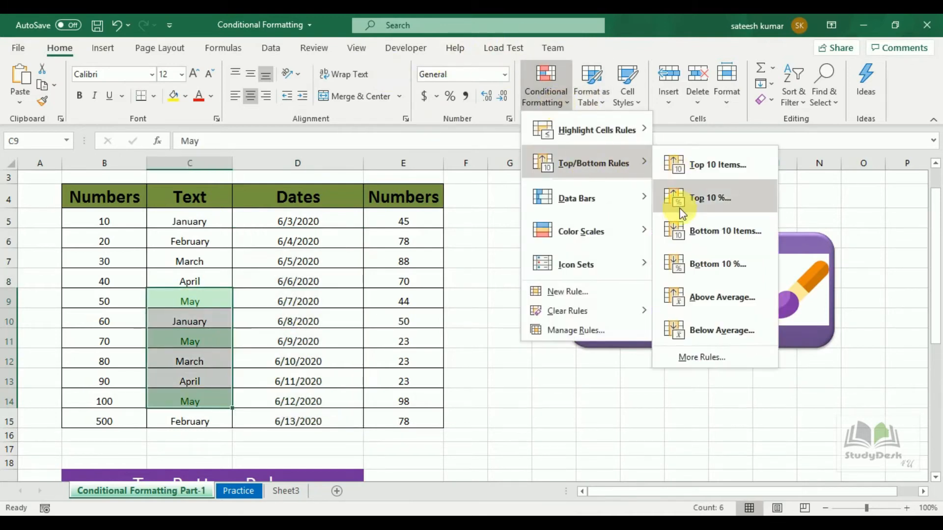
mouse_move(587, 312)
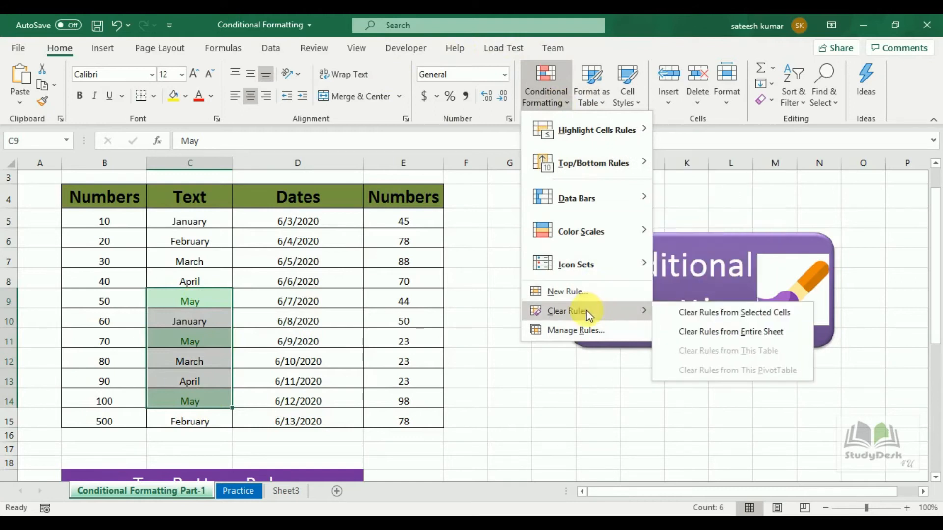
left_click(695, 309)
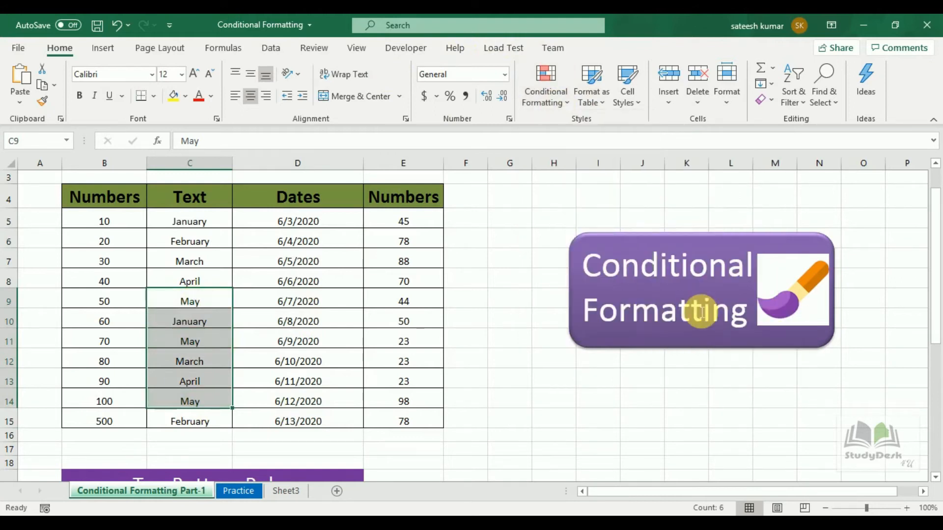
Set up a Duplicate Values rule for E5:E15 that formats duplicates with Yellow Fill with Dark Yellow Text
left_click(410, 221)
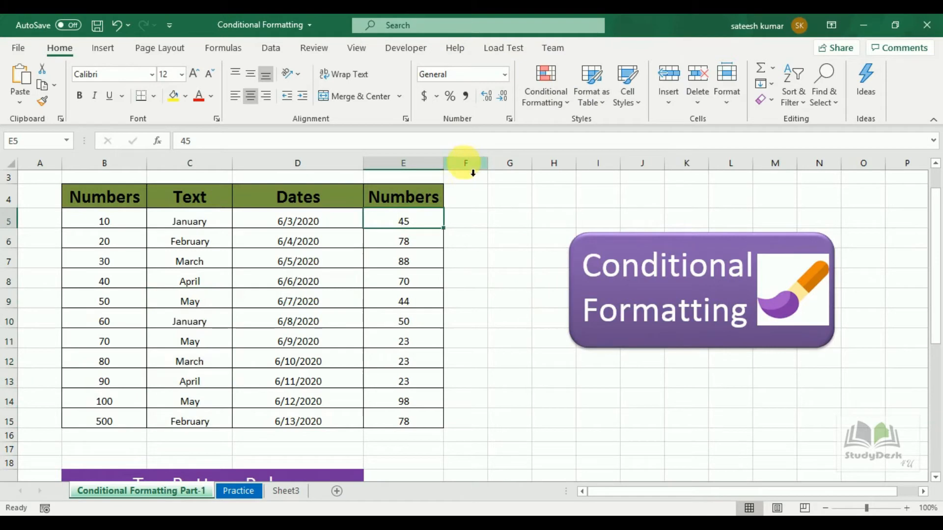
left_click_drag(427, 226, 415, 418)
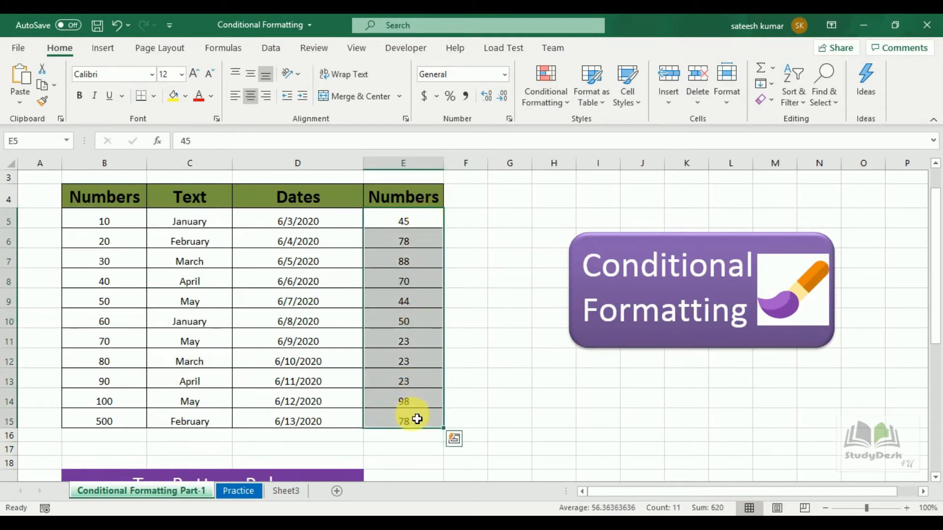
left_click(558, 102)
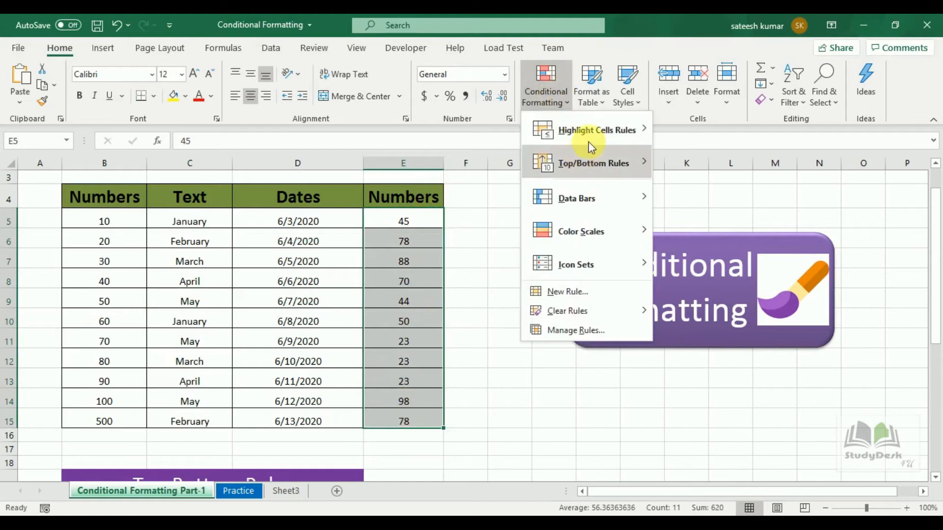
mouse_move(591, 142)
left_click(703, 332)
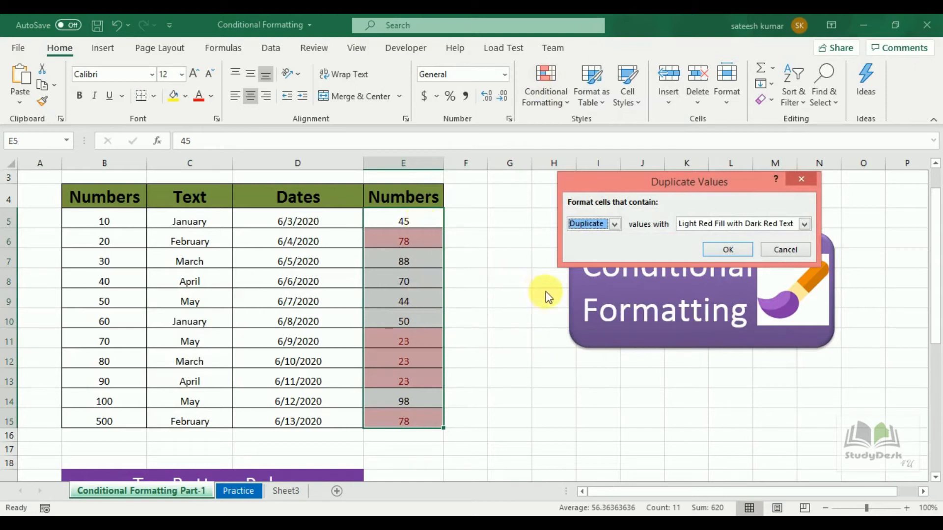
left_click(806, 223)
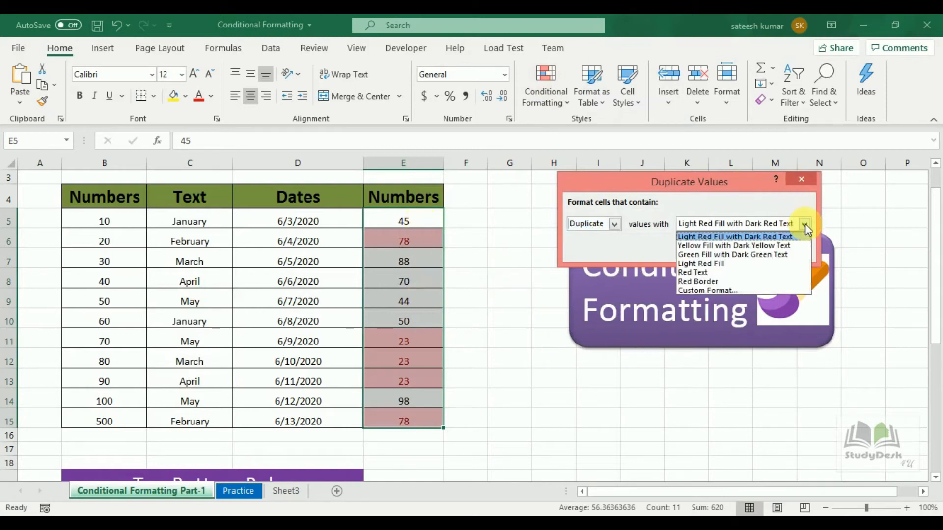
left_click(784, 246)
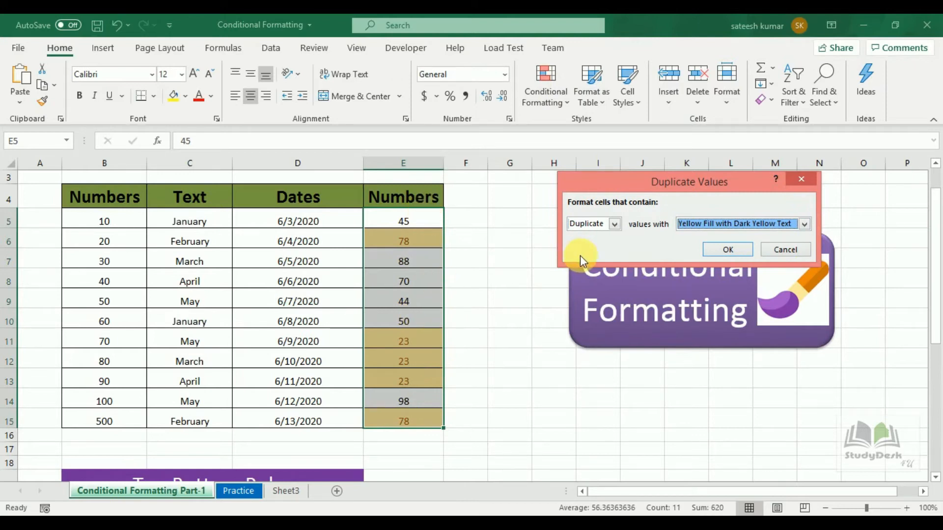
Switch the rule to Unique values with Green Fill with Dark Green Text and apply it to E5:E15
left_click(614, 225)
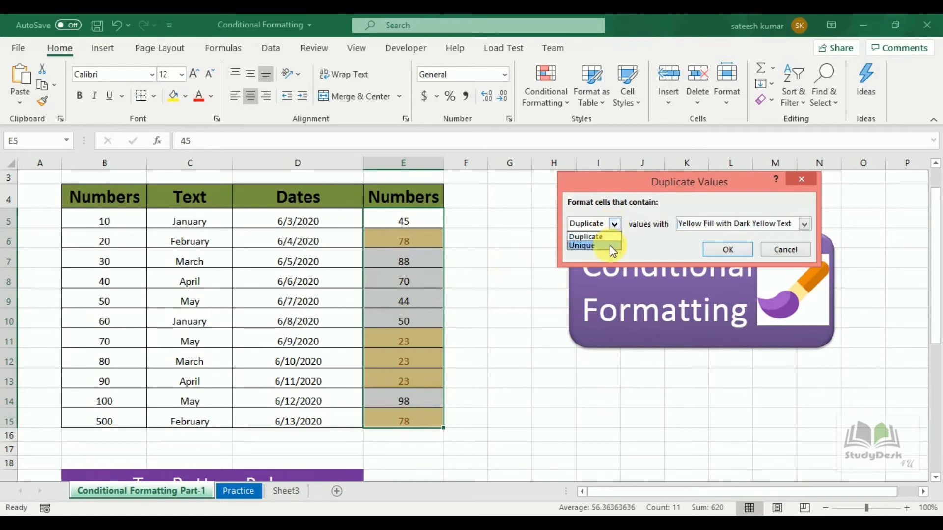
left_click(611, 247)
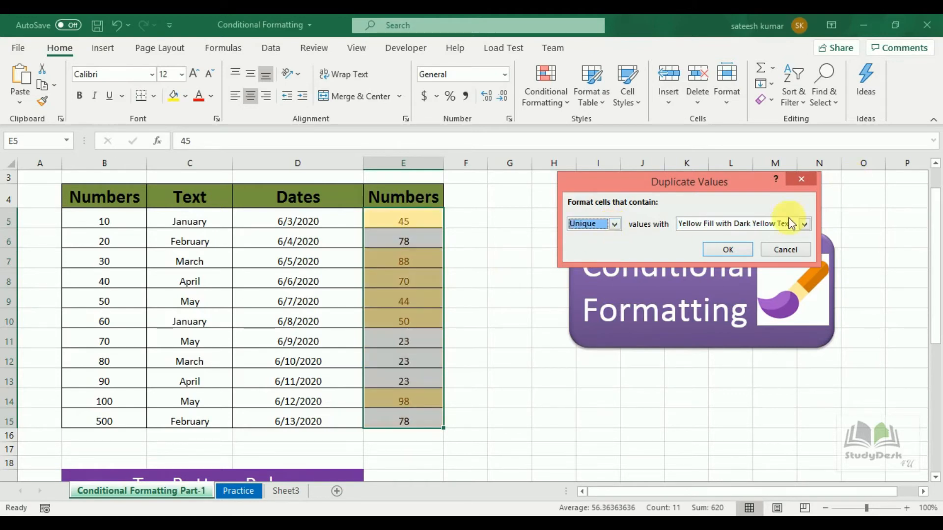
left_click(803, 225)
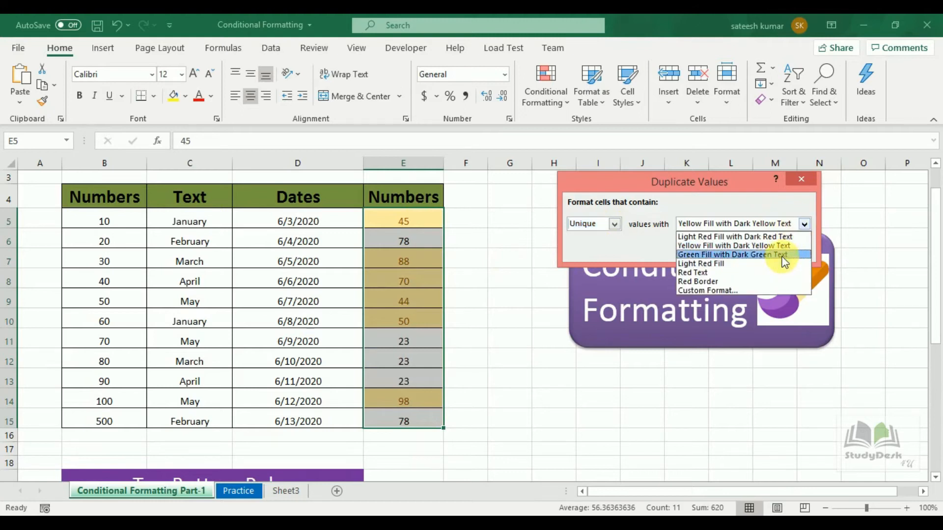
left_click(784, 255)
left_click(725, 252)
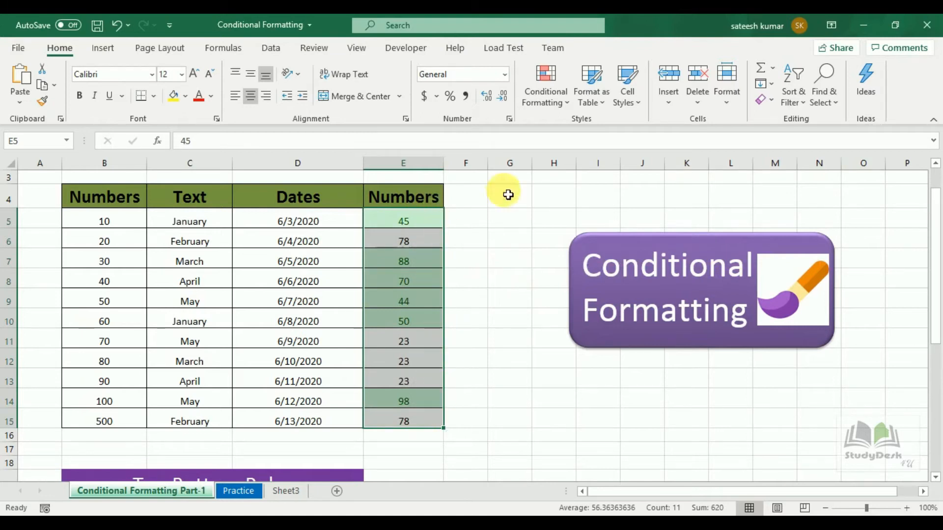
Clear the unique-value highlighting rule from the selected cells E5:E15
left_click(549, 95)
mouse_move(584, 127)
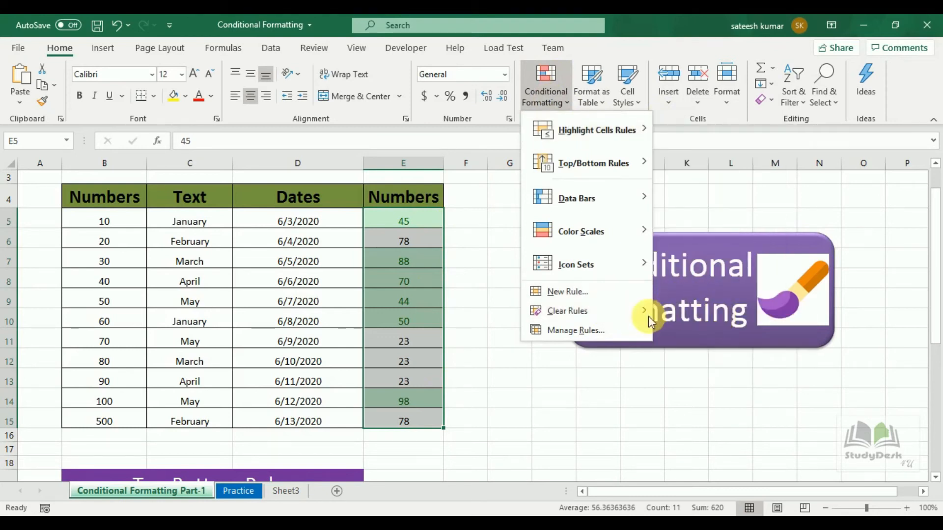
mouse_move(638, 314)
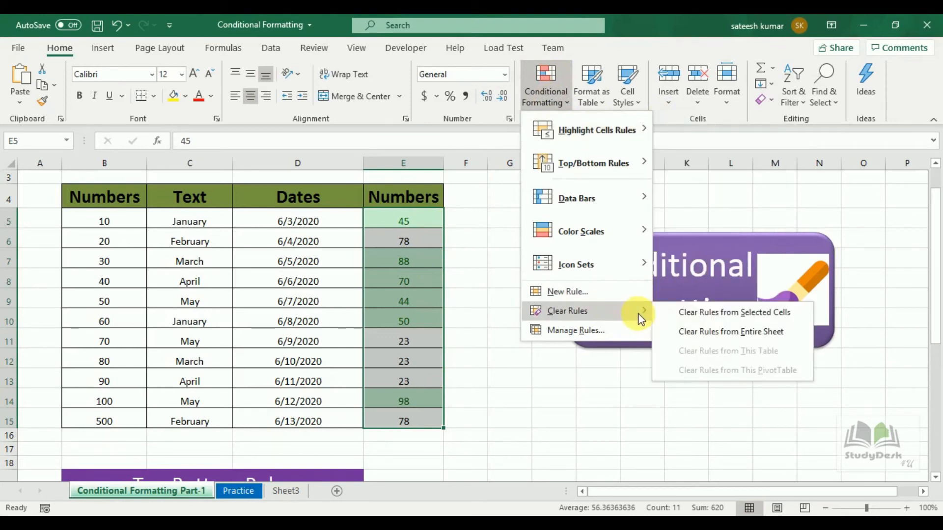
left_click(683, 314)
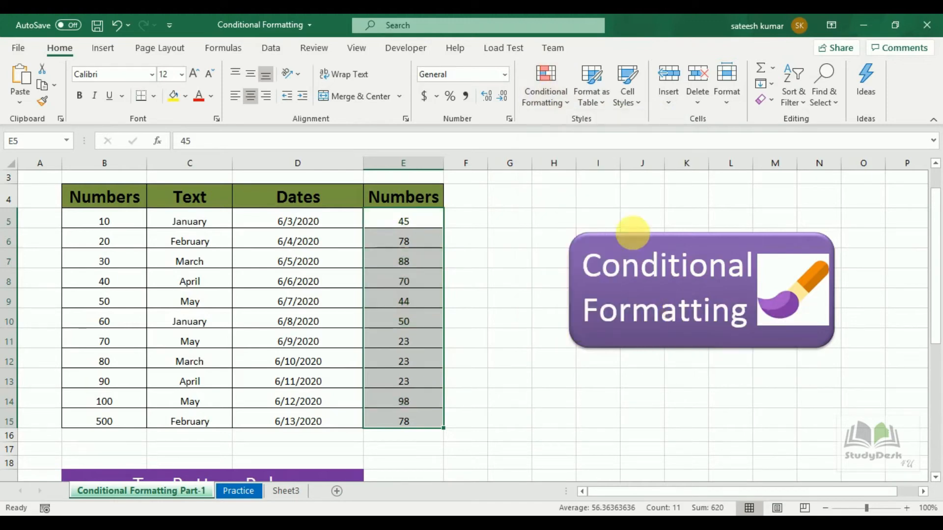
left_click(565, 102)
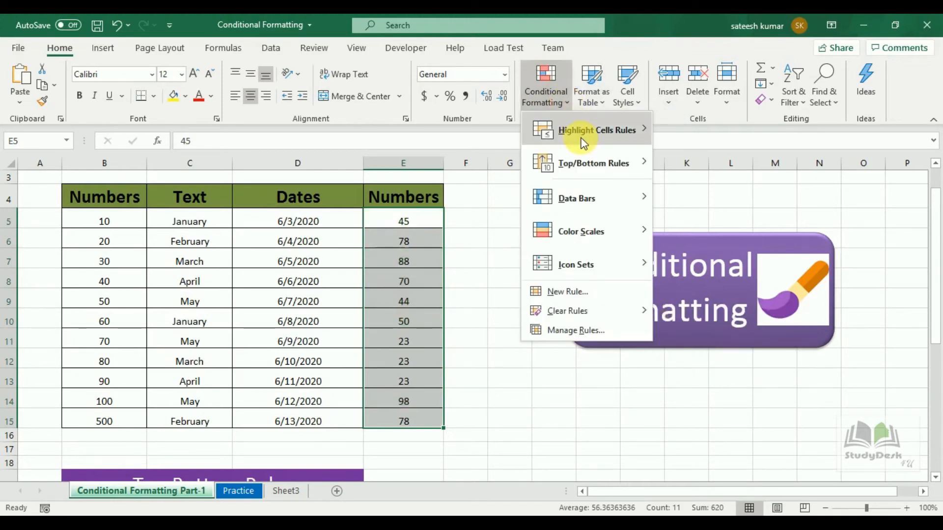
mouse_move(583, 142)
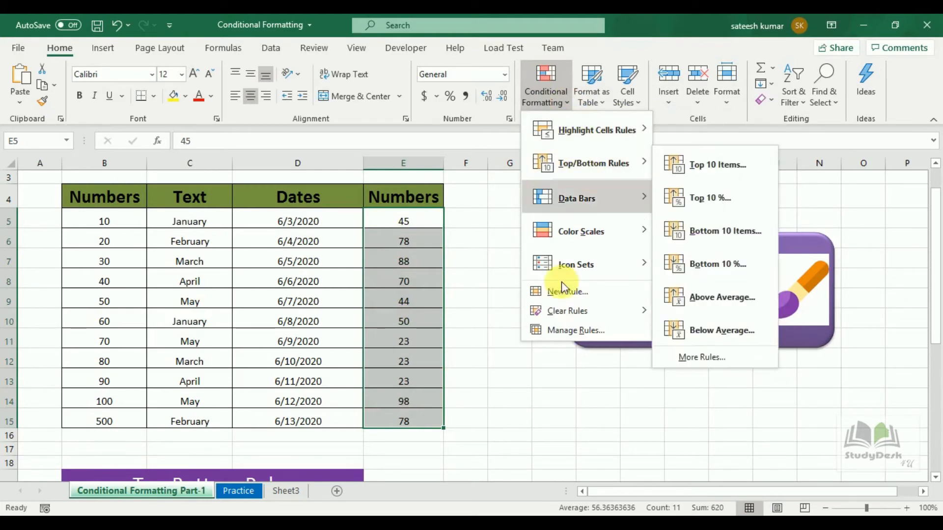
left_click(556, 407)
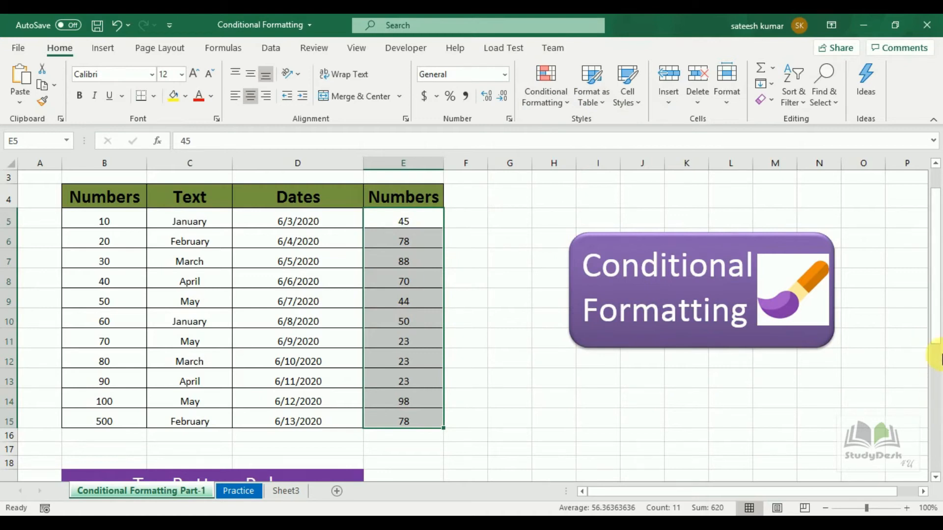
Try a Top 10 Items rule on the Marks in D22:D31 of the Top Bottom Rules table, with the rank set to 3
left_click_drag(937, 348, 935, 482)
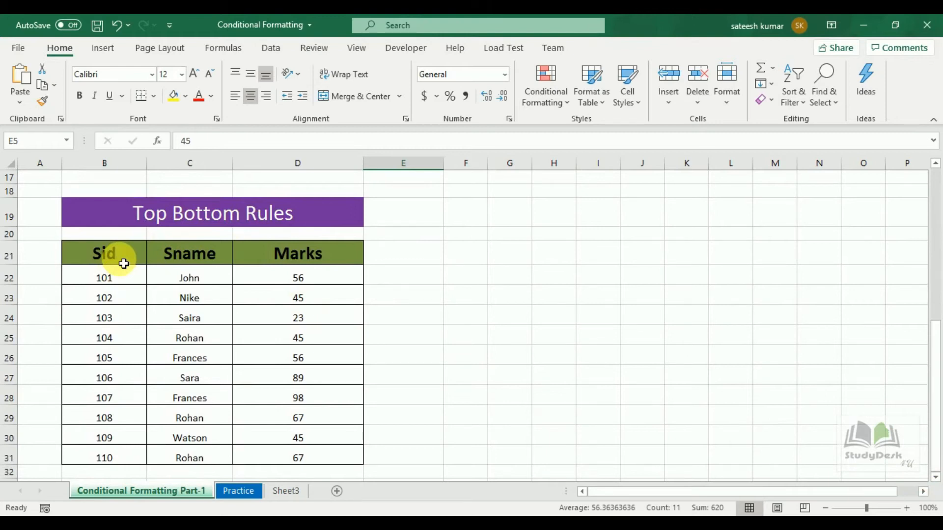
left_click(175, 257)
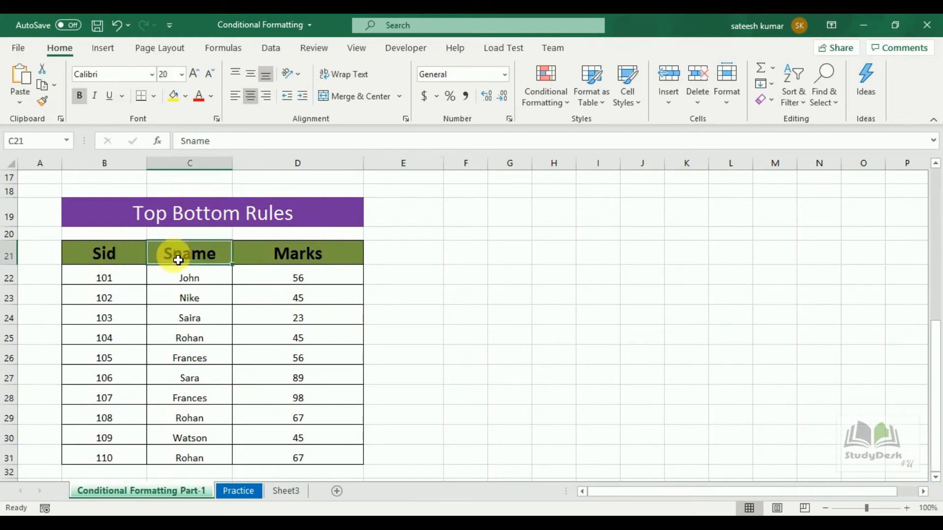
left_click(261, 259)
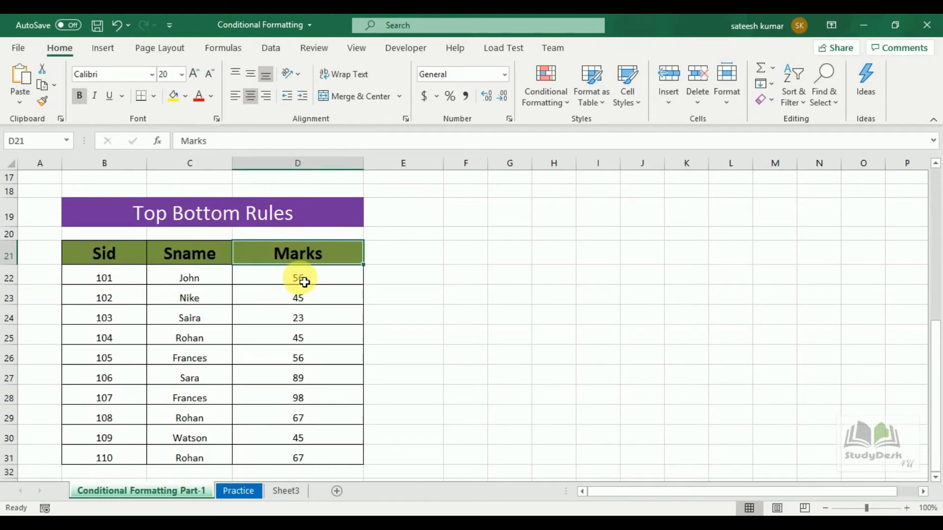
left_click_drag(304, 282, 329, 287)
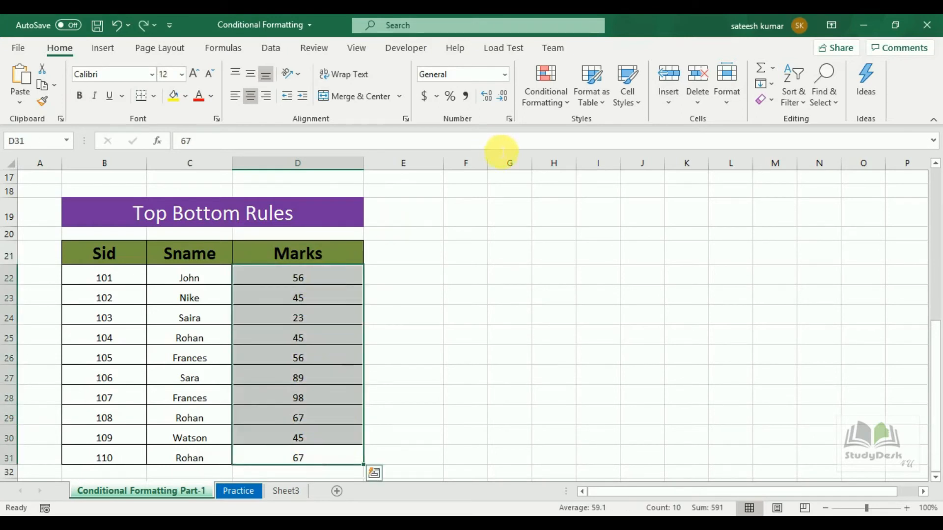
left_click(546, 86)
mouse_move(577, 144)
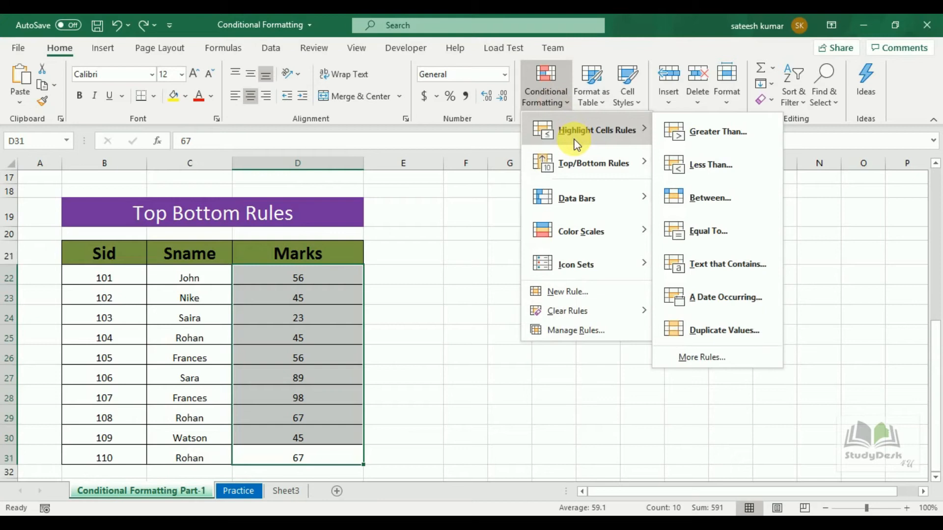
mouse_move(581, 163)
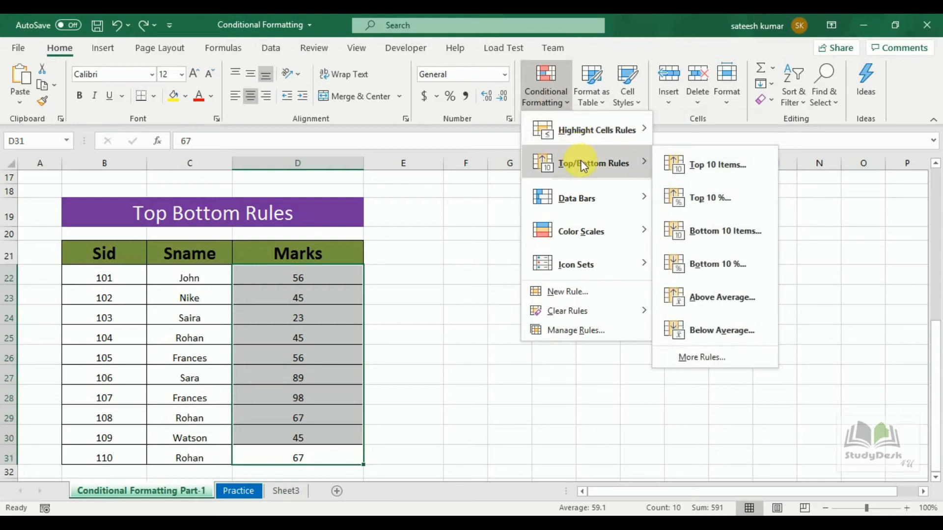
left_click(691, 166)
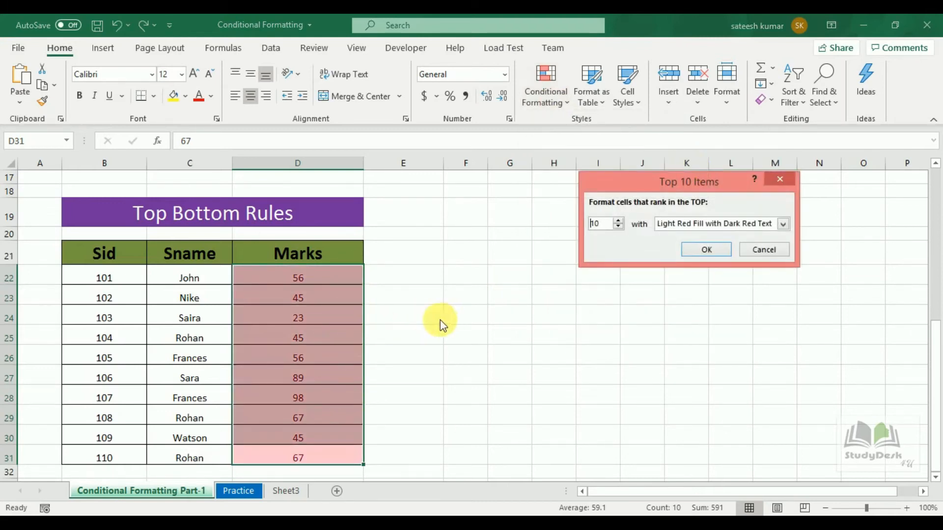
left_click(619, 226)
left_click(619, 227)
left_click(619, 226)
left_click(618, 226)
left_click(618, 227)
left_click(619, 227)
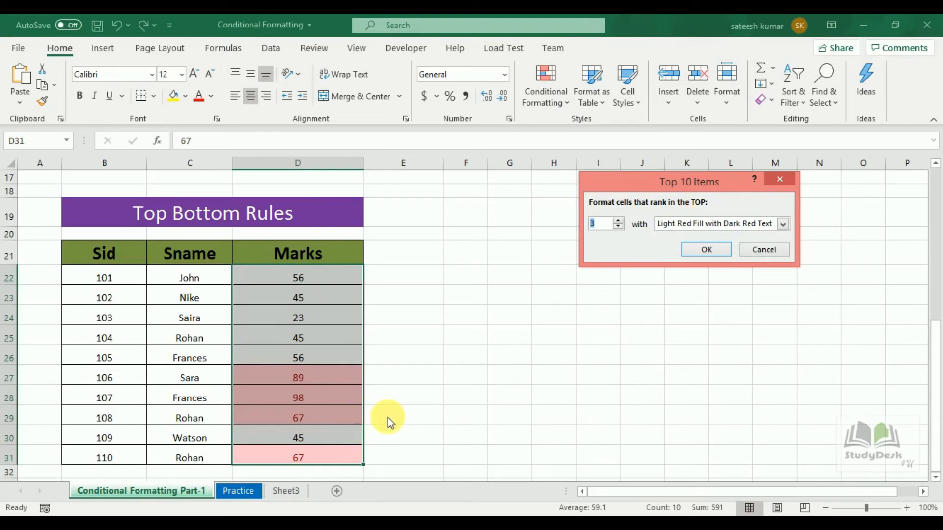
Try Yellow Fill with Dark Yellow Text for the top 3 marks, and dismiss the rule without applying it
left_click(784, 223)
left_click(772, 245)
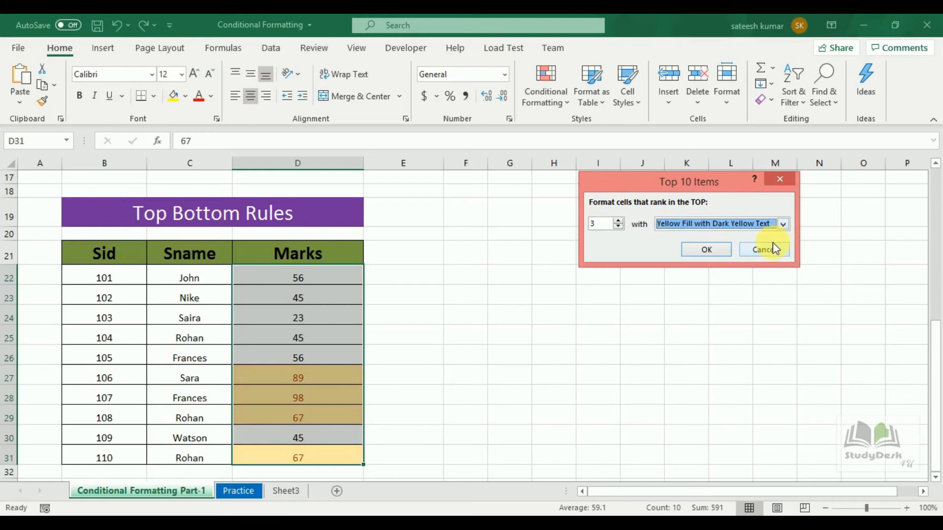
left_click(781, 180)
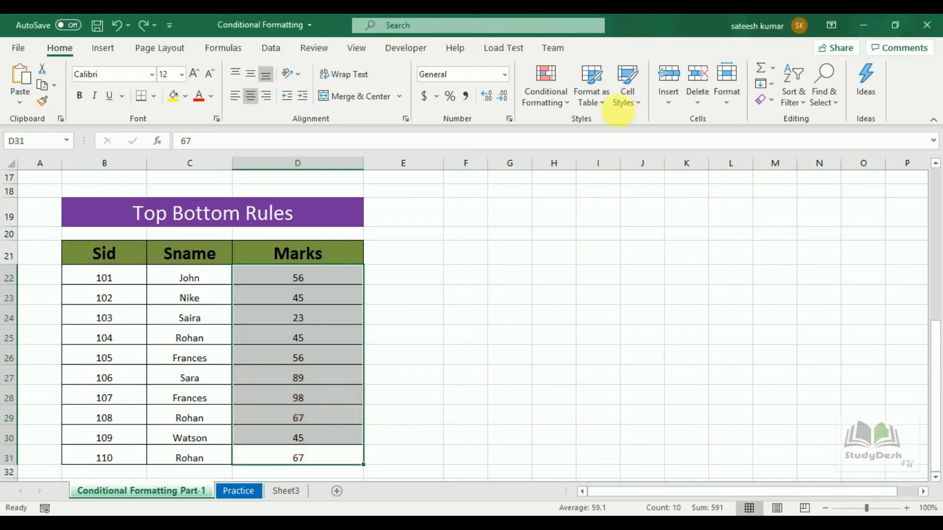
left_click(558, 102)
mouse_move(596, 159)
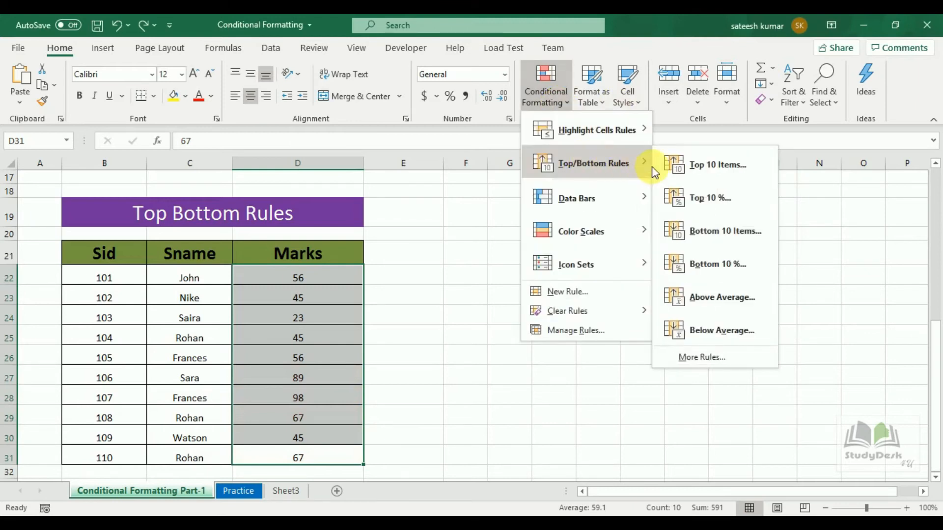
left_click(704, 230)
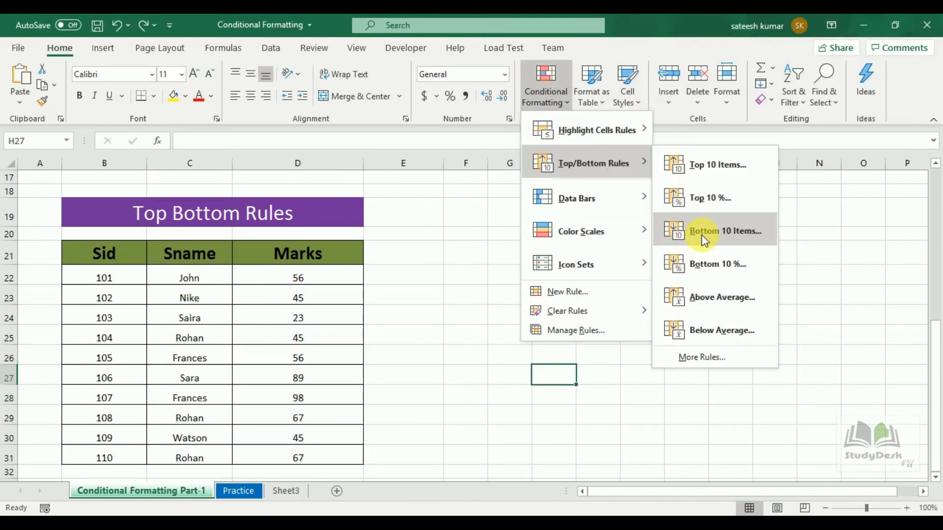
key("Escape")
key("Escape")
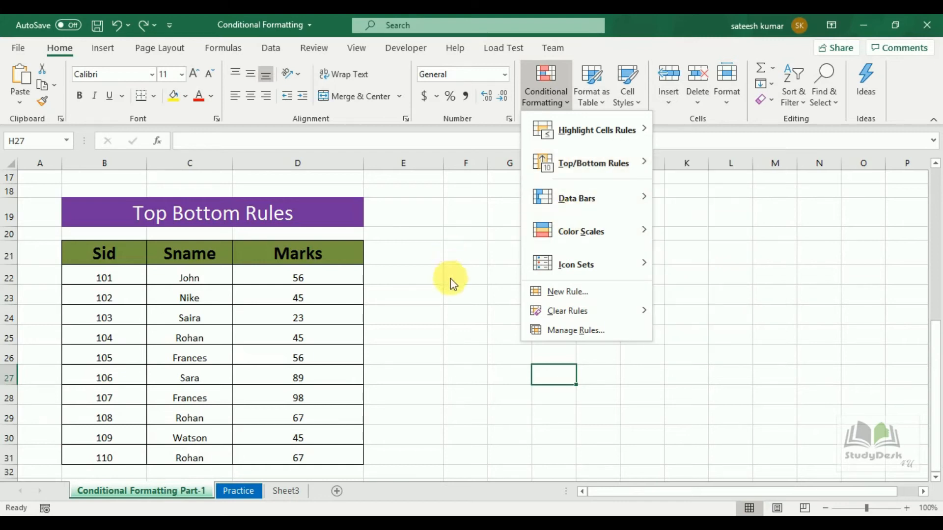
Try a Bottom 10 Items rule on the Marks in D22:D31, with the rank set to 3
left_click(340, 282)
left_click_drag(341, 283, 328, 459)
left_click(566, 95)
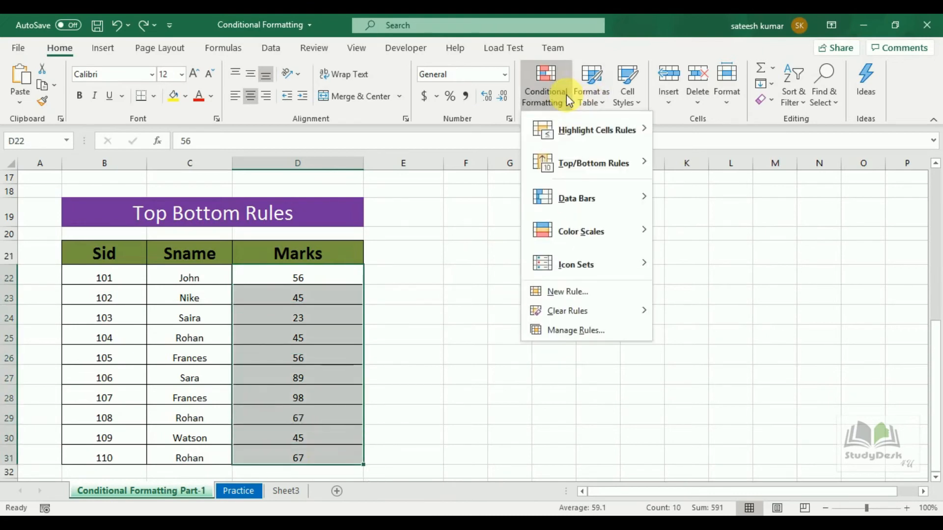
mouse_move(587, 164)
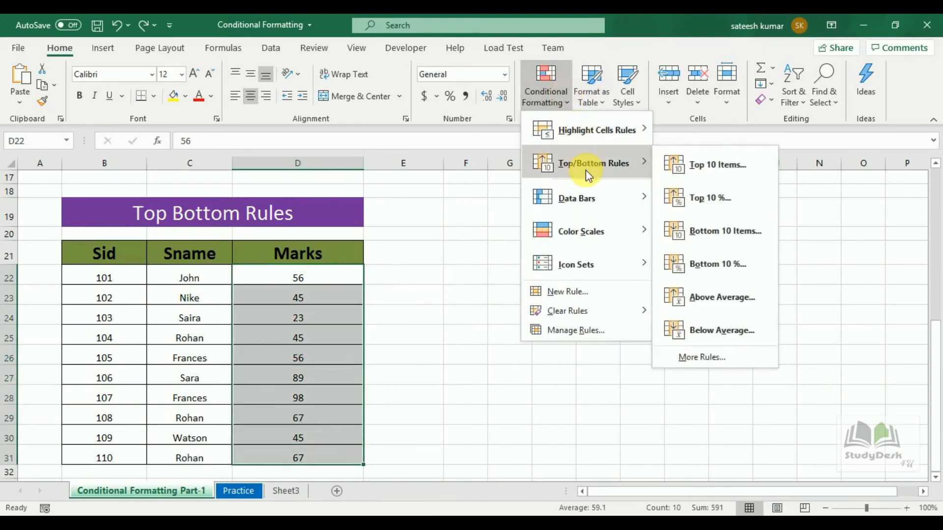
left_click(700, 232)
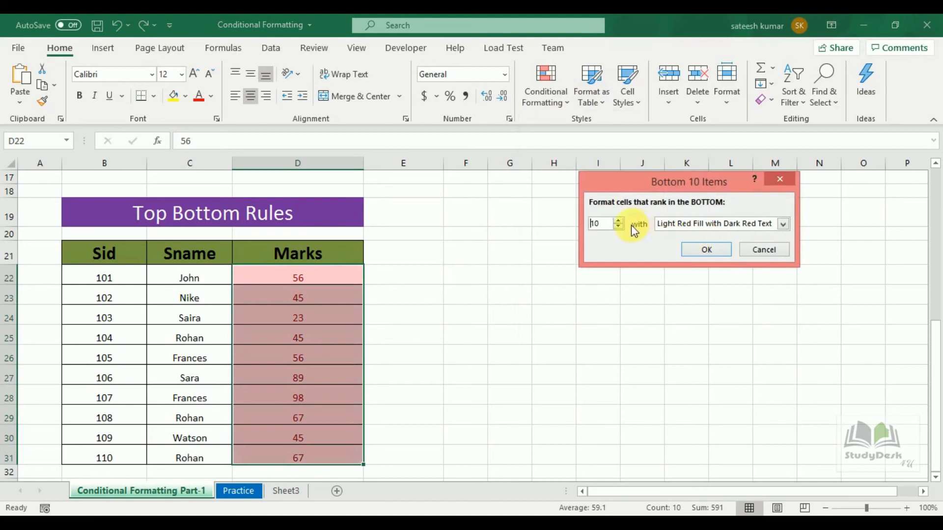
left_click(619, 228)
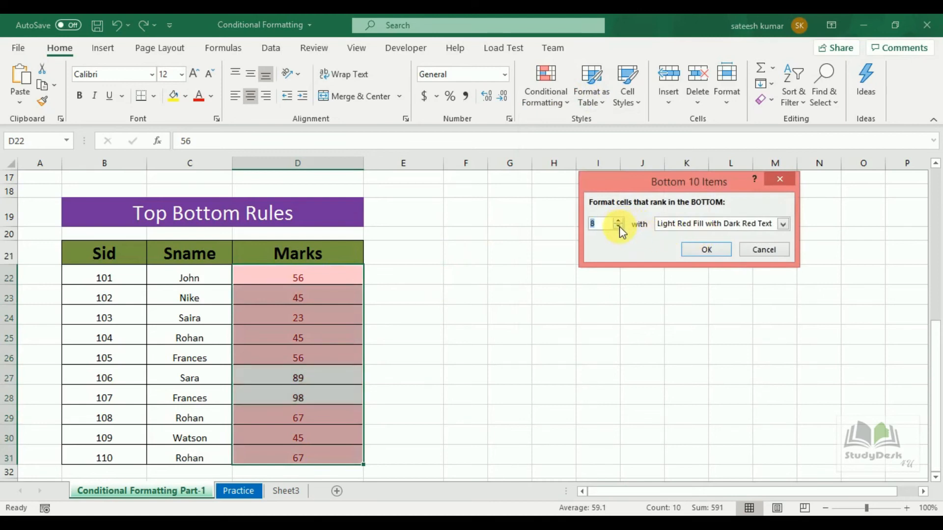
left_click(619, 228)
left_click(619, 227)
left_click(619, 227)
left_click(619, 227)
left_click(619, 227)
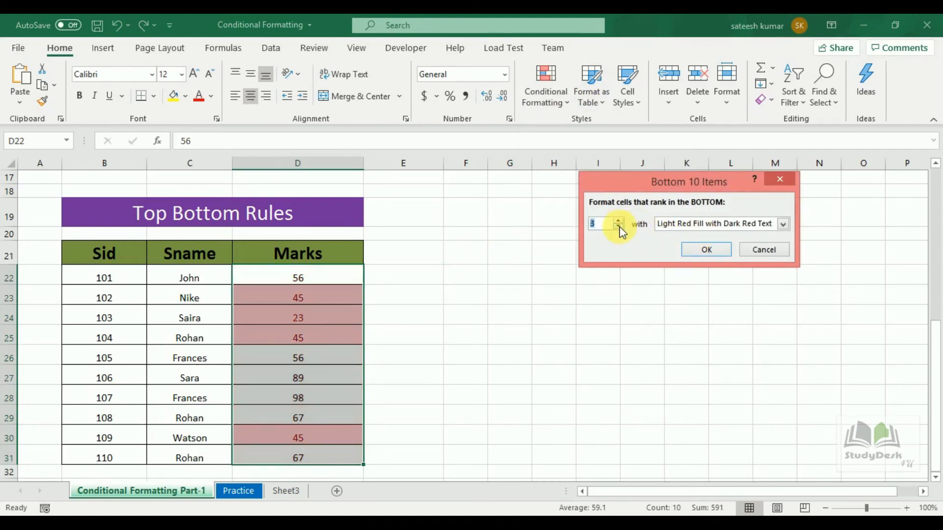
Try Green Fill with Dark Green Text for the bottom 3 marks, and dismiss the rule without applying it
left_click(783, 225)
left_click(763, 254)
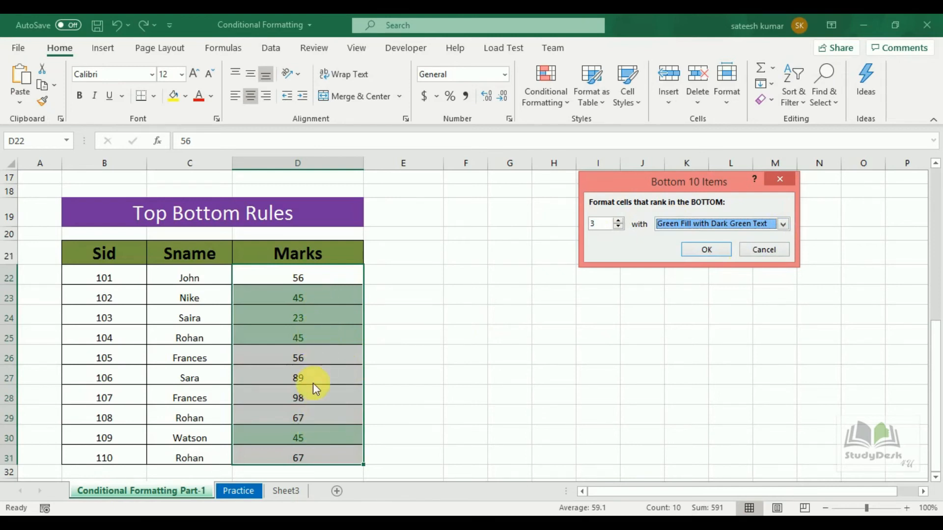
key("Escape")
Try a Top 10 % rule on the Marks in D22:D31 with the percentage set to 30, and dismiss it without applying it
left_click(559, 102)
mouse_move(589, 167)
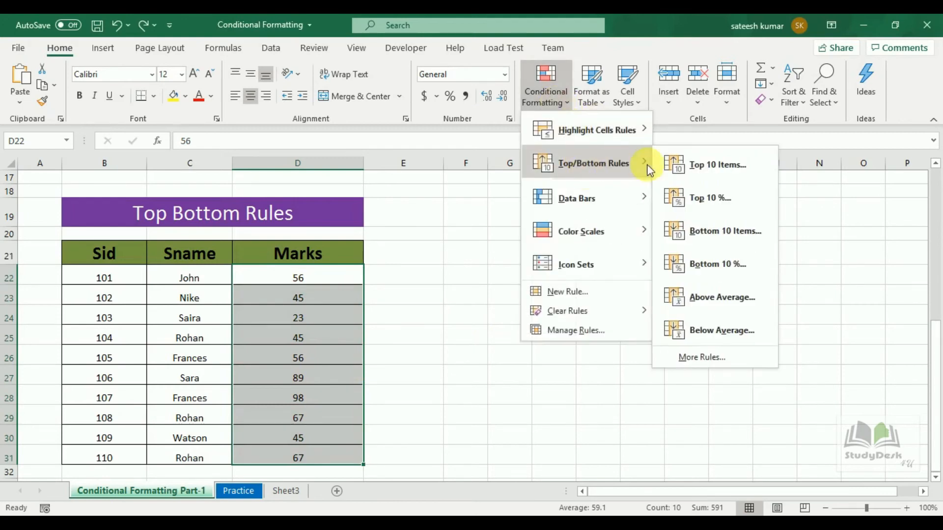
left_click(709, 201)
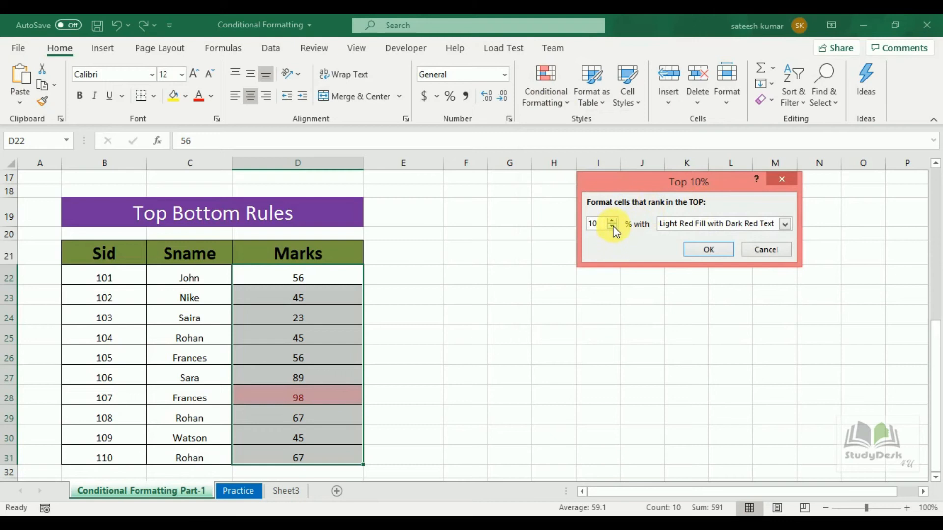
left_click(597, 227)
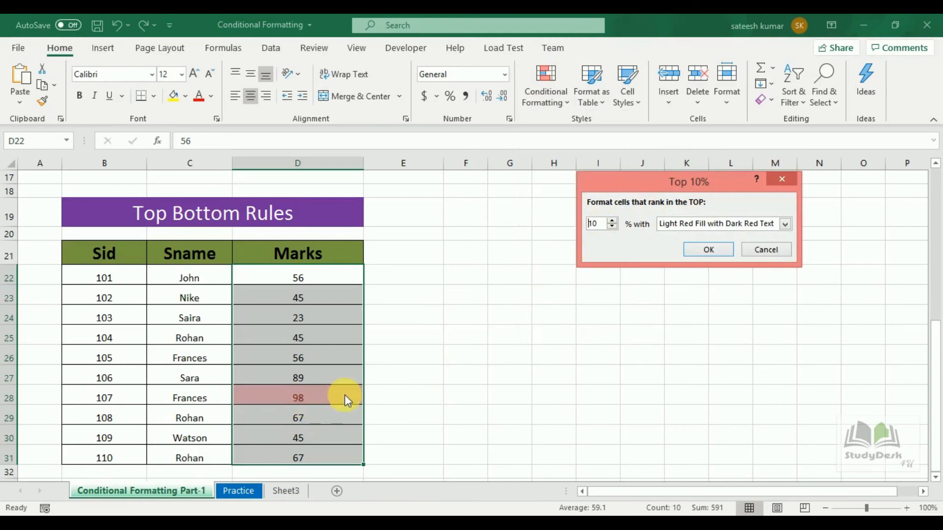
left_click(612, 222)
left_click(612, 222)
left_click(613, 222)
left_click(612, 222)
left_click(612, 222)
left_click(613, 222)
left_click(612, 222)
left_click(612, 222)
left_click(612, 222)
left_click(613, 222)
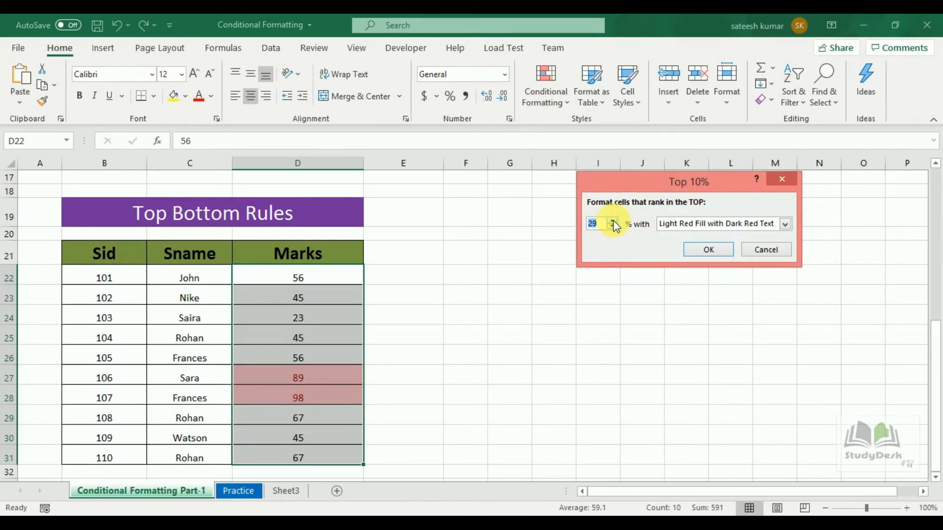
left_click(612, 221)
left_click(612, 222)
left_click(612, 222)
left_click(612, 226)
left_click(612, 227)
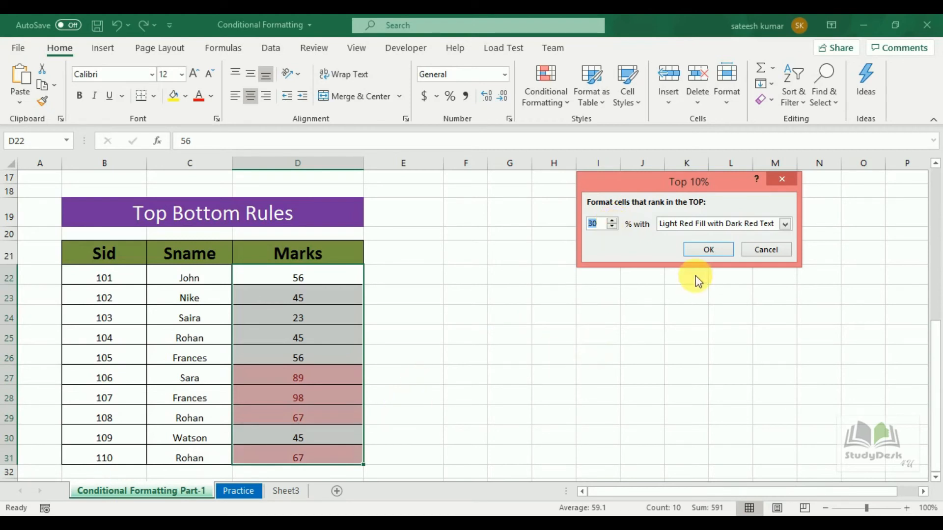
left_click(777, 183)
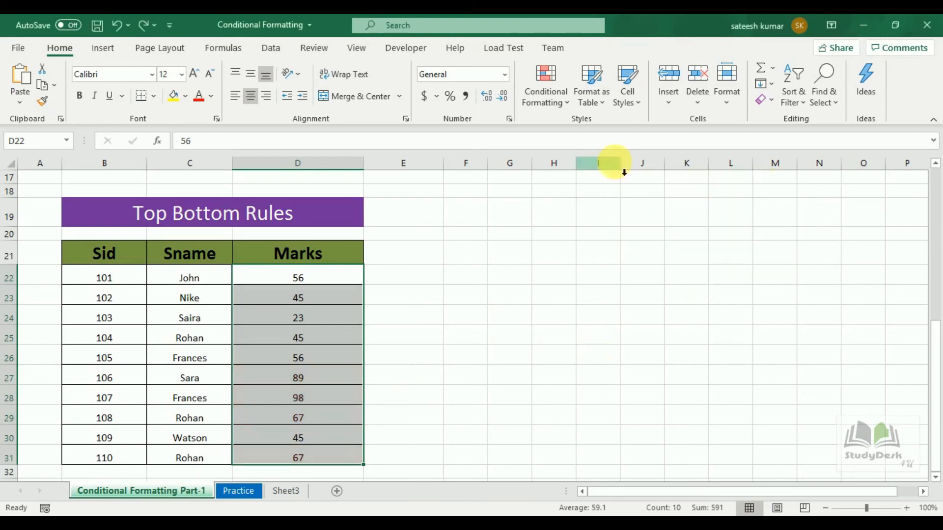
Try an Above Average rule on the Marks with Yellow Fill with Dark Yellow Text, and dismiss it without applying it
left_click(561, 104)
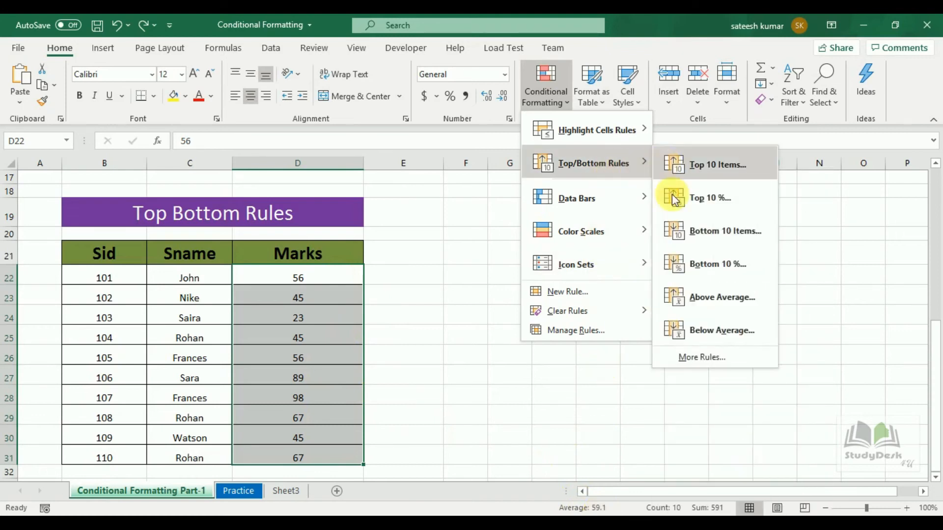
left_click(694, 296)
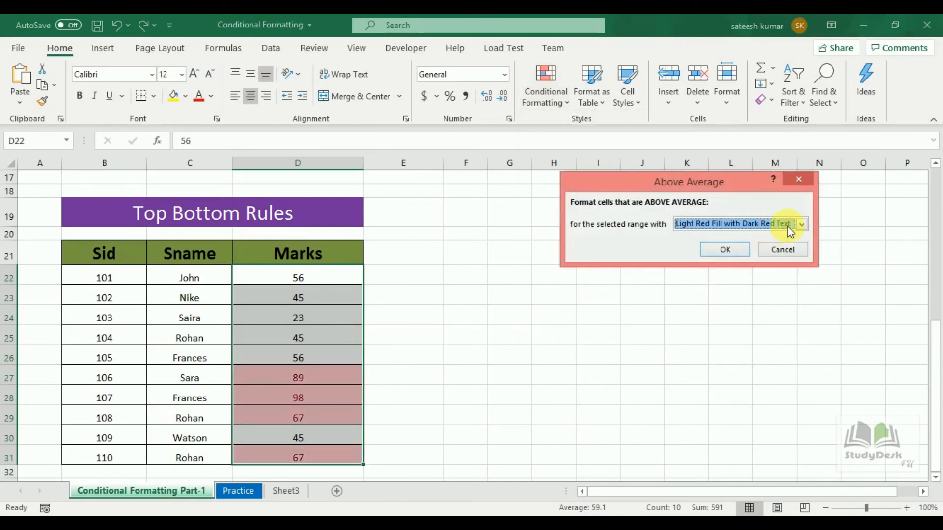
left_click(801, 225)
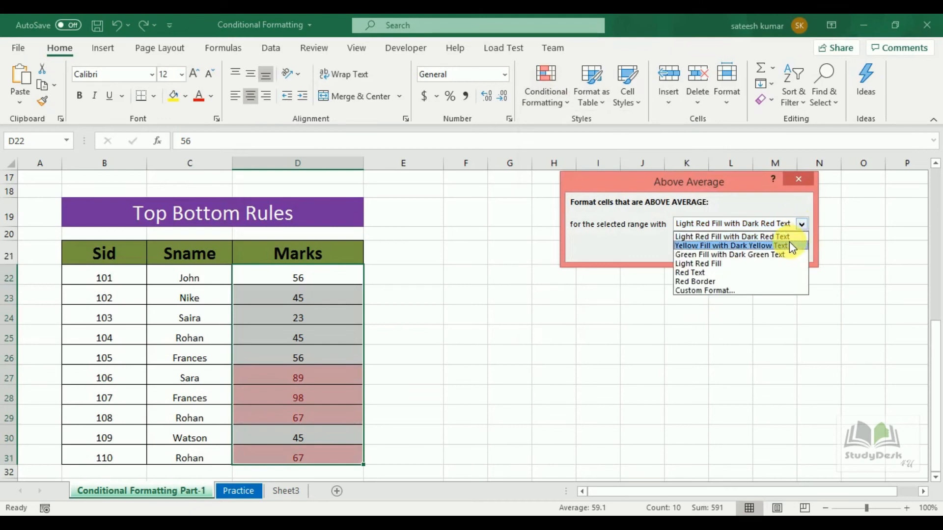
left_click(789, 245)
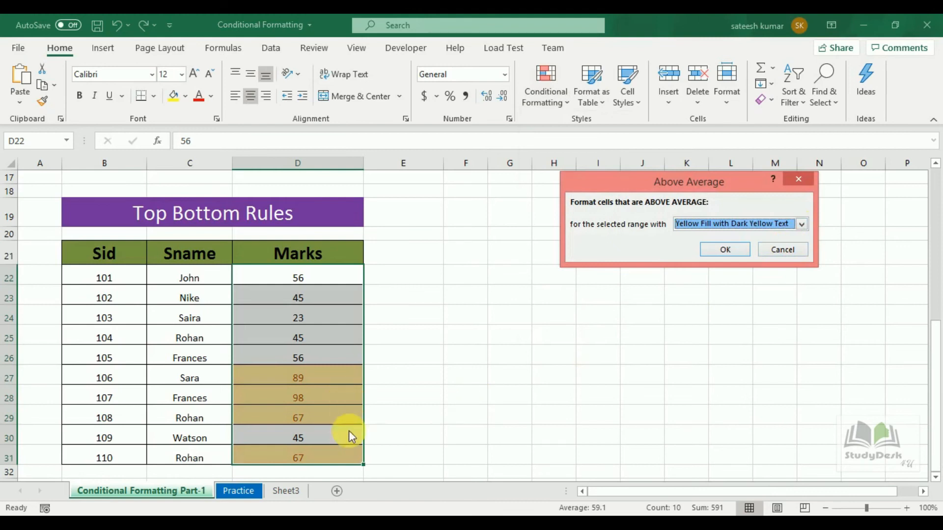
left_click(798, 179)
Try a Below Average rule on the Marks in D22:D31, and dismiss it without applying it
left_click_drag(316, 271, 309, 456)
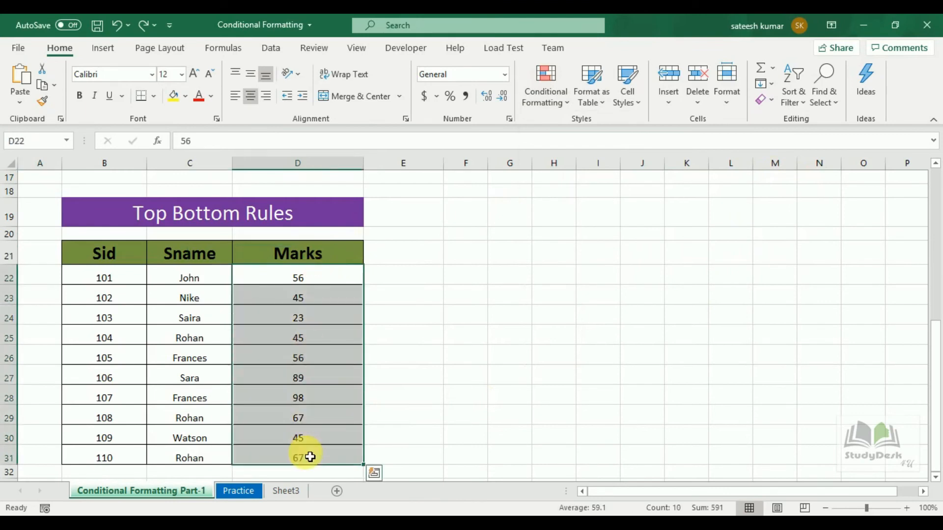
left_click(543, 93)
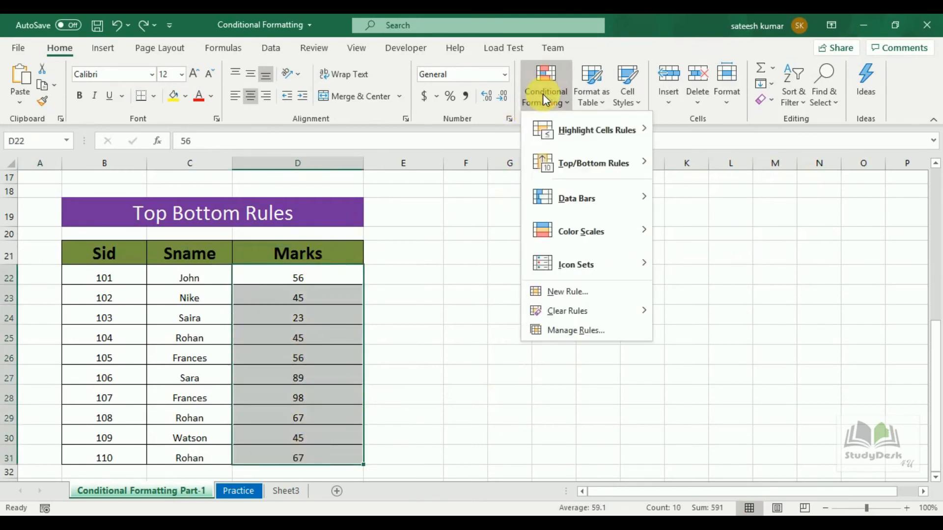
mouse_move(599, 164)
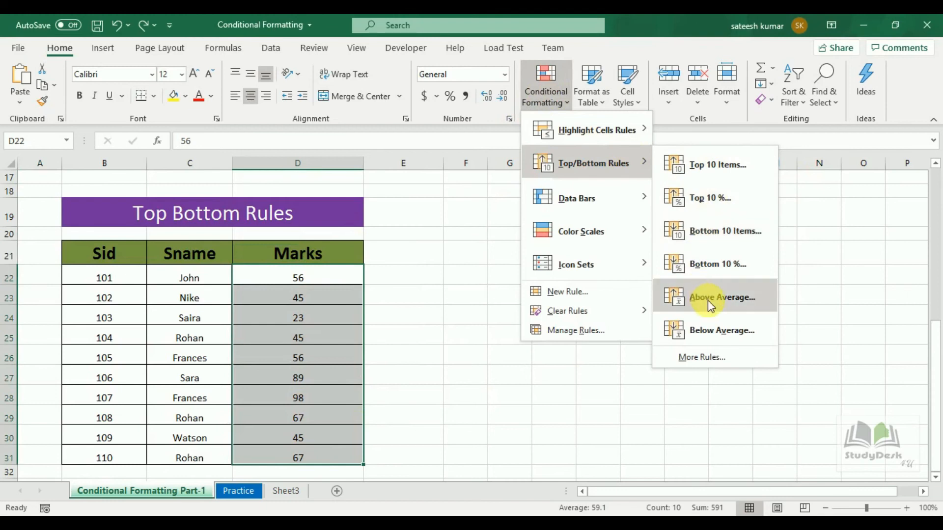
left_click(711, 329)
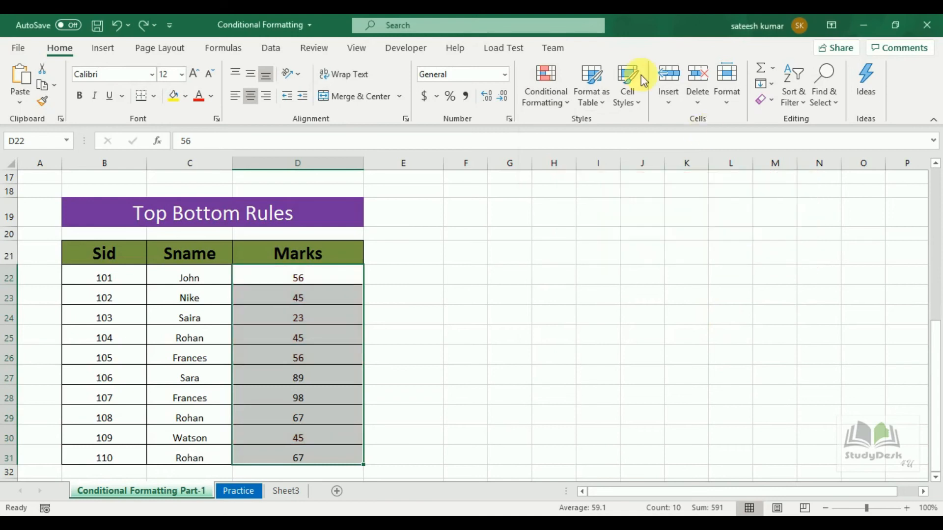
left_click(546, 92)
mouse_move(564, 165)
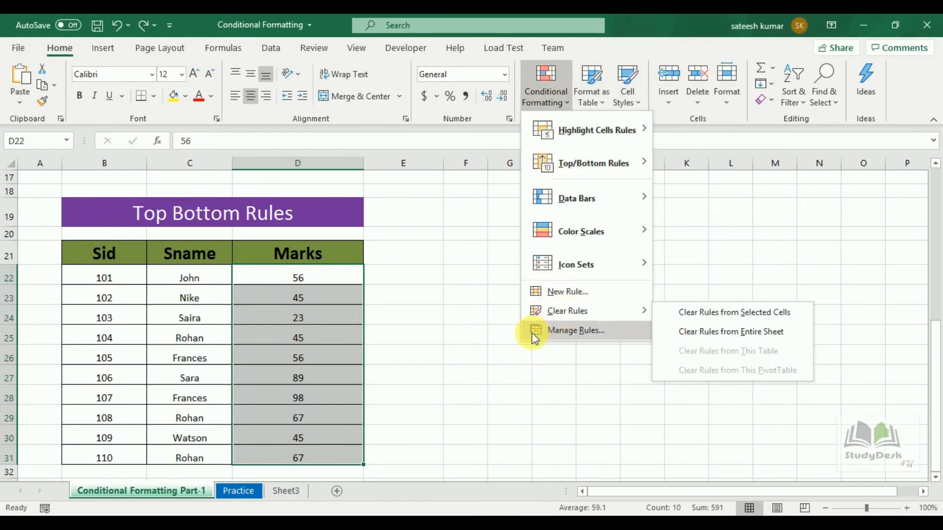
left_click(483, 359)
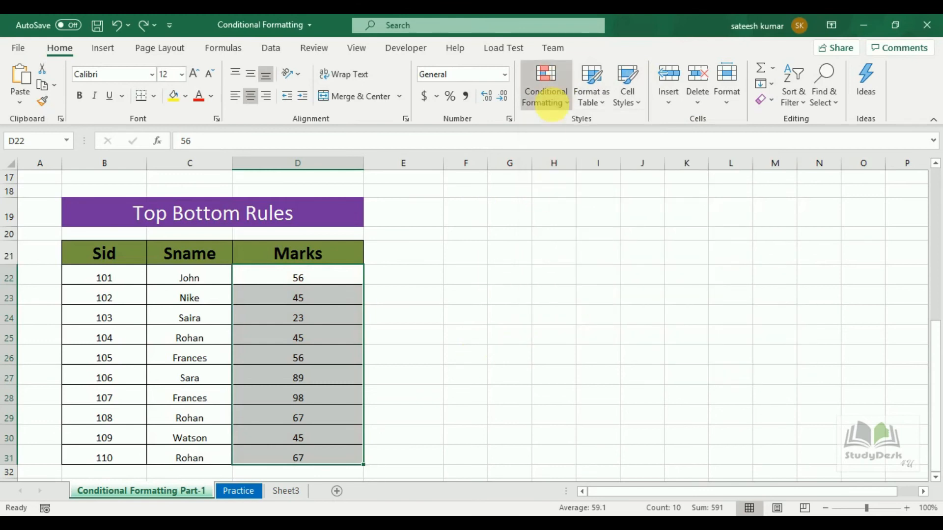
left_click(555, 104)
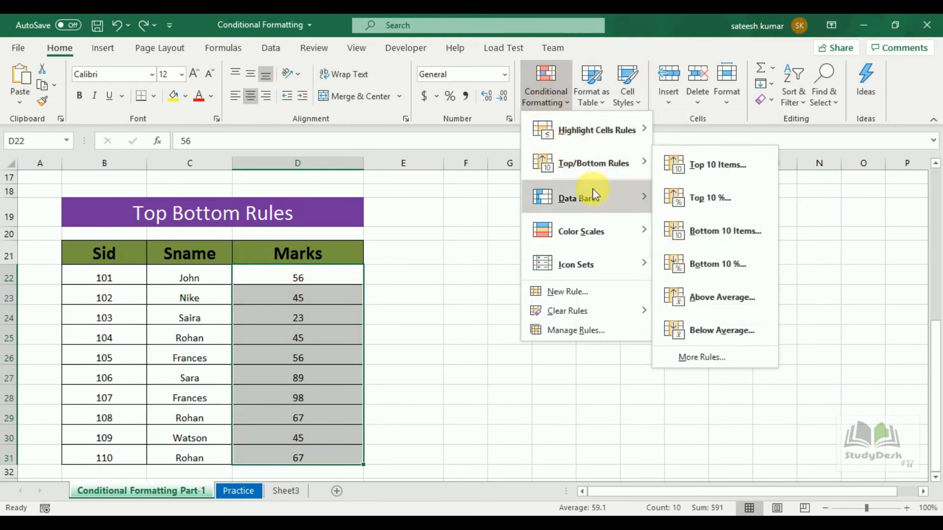
mouse_move(567, 210)
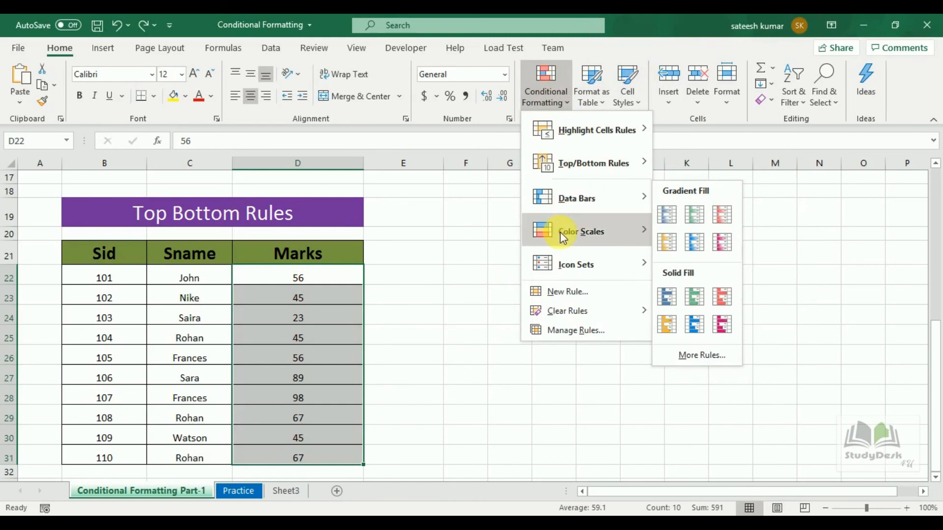
mouse_move(589, 276)
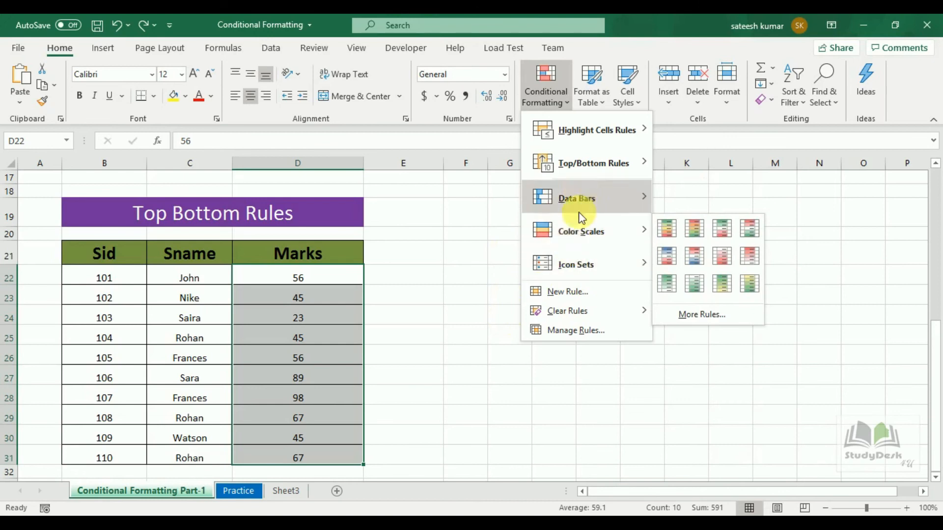
left_click(473, 316)
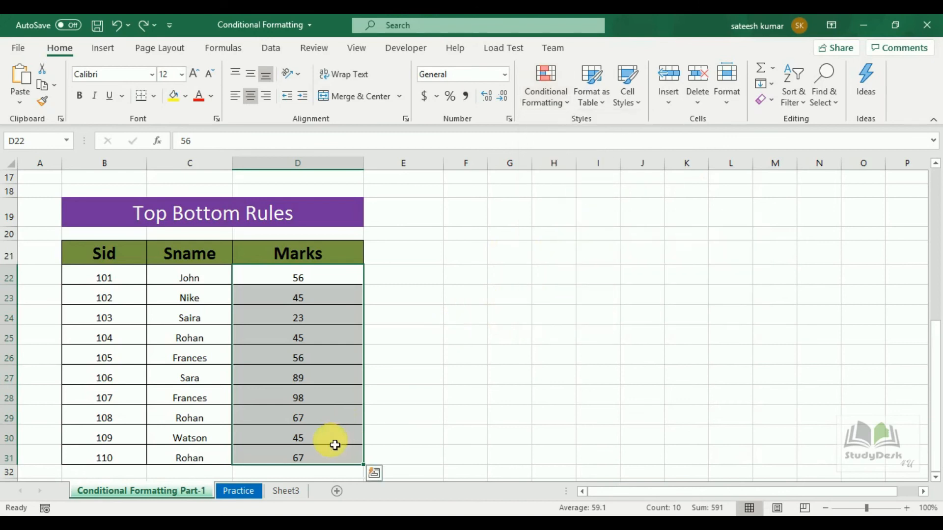
Switch to the Practice sheet and start a Top 10 Items rule on the Sales values in E3:E32
left_click(252, 494)
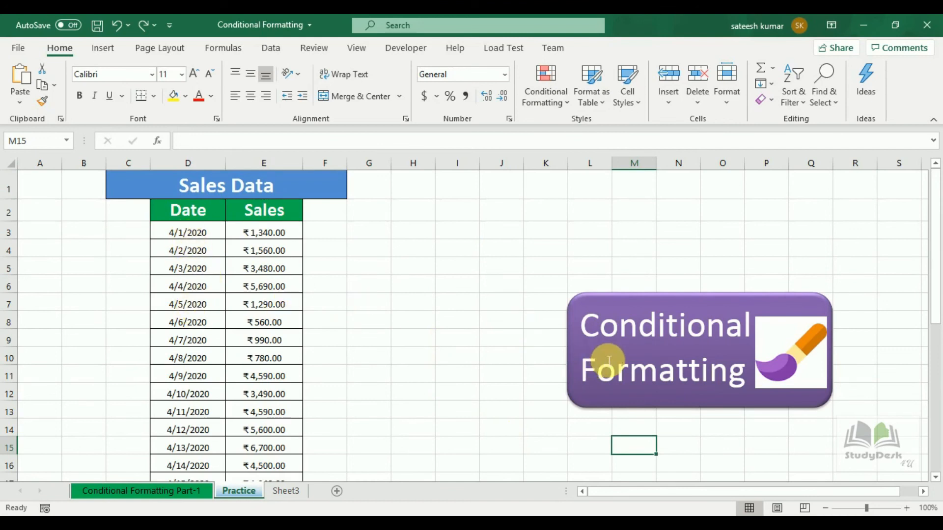
left_click(921, 287)
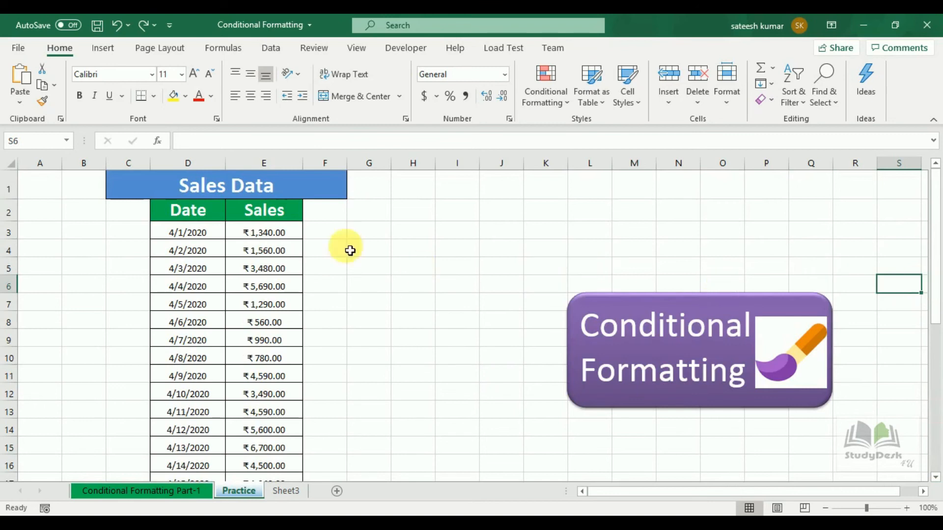
left_click_drag(275, 234, 294, 435)
left_click(559, 97)
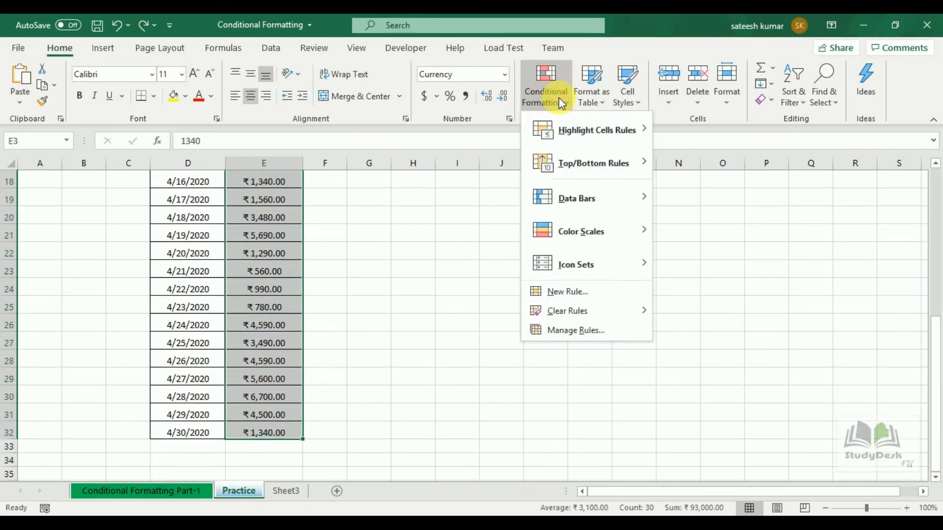
mouse_move(595, 164)
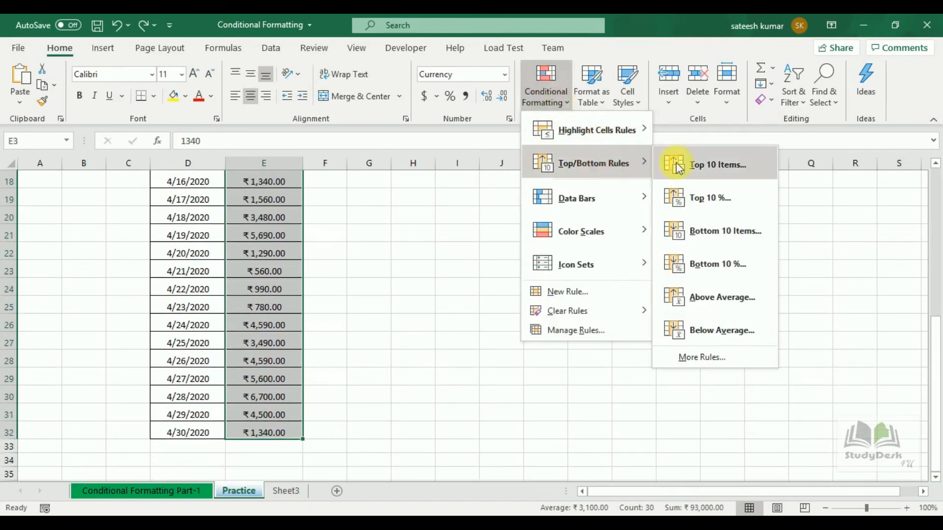
left_click(714, 176)
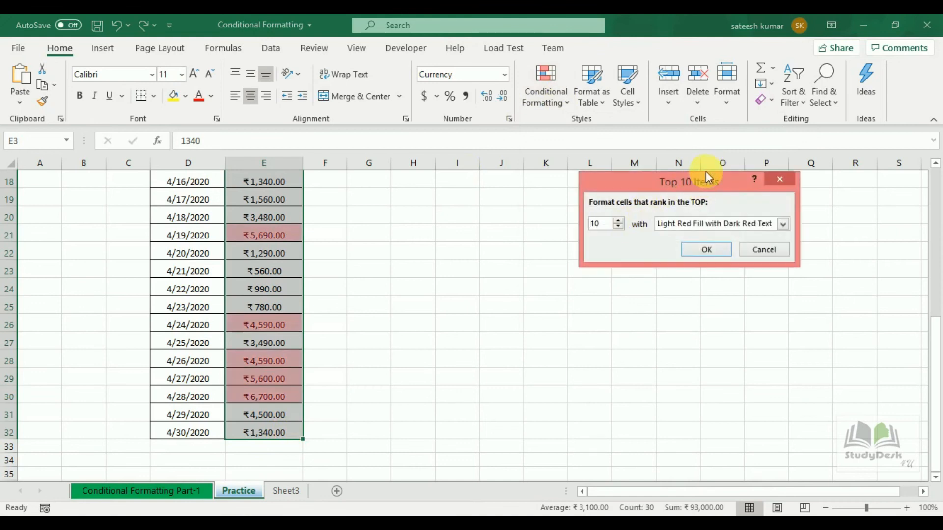
Format the top 10 sales with Green Fill with Dark Green Text, apply the rule, and return to the first sales value in E3
left_click(782, 223)
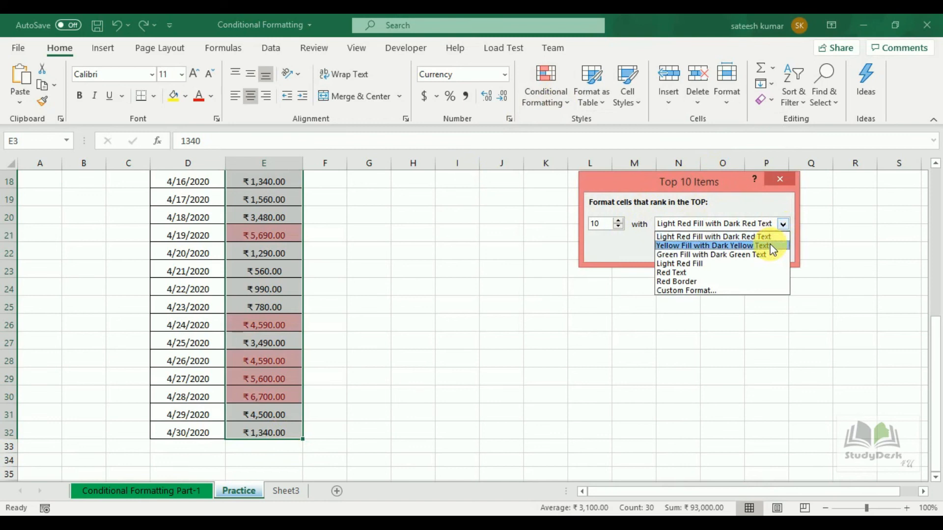
left_click(771, 247)
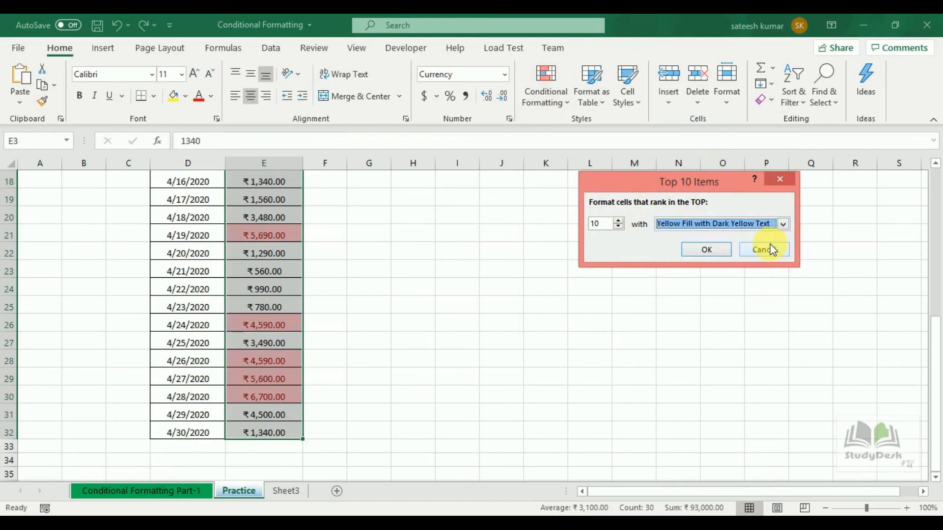
key("alt+Down")
left_click(764, 255)
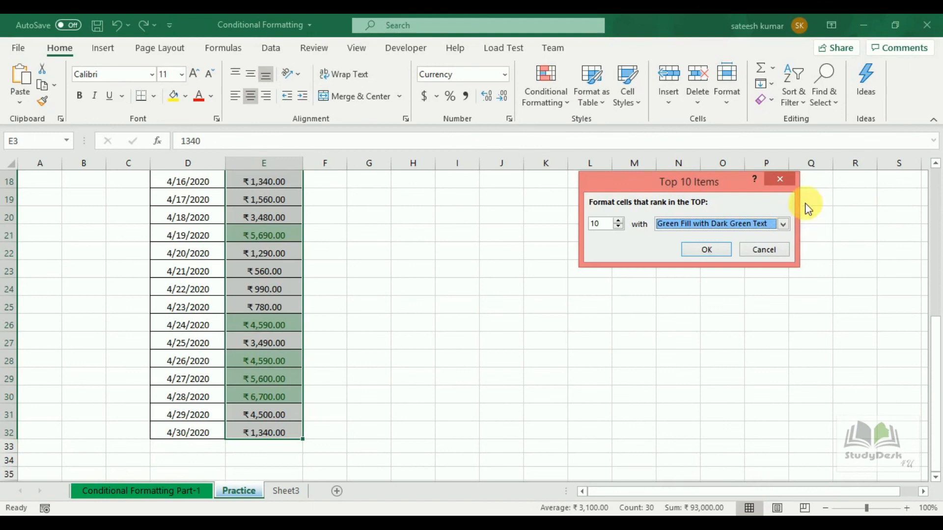
left_click(707, 249)
left_click_drag(930, 332, 926, 181)
left_click(269, 237)
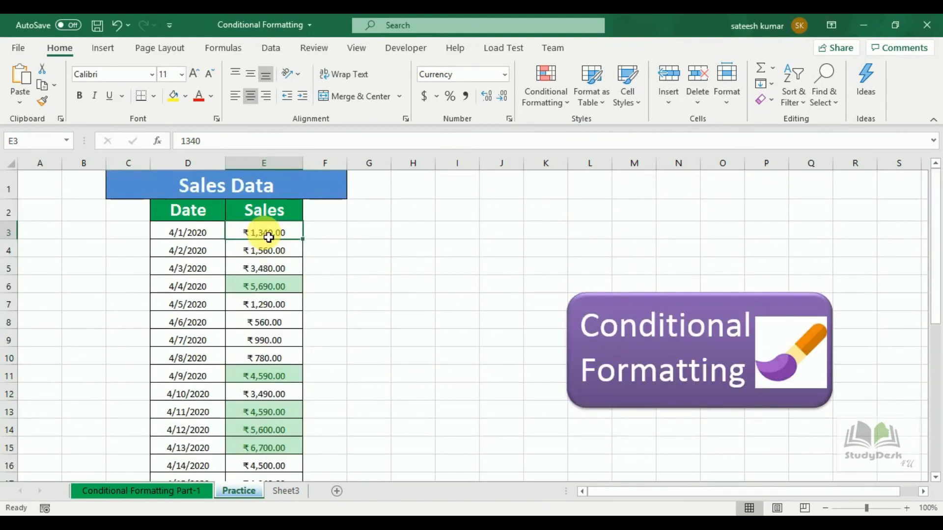
Clear the conditional formatting rules from the selected Sales values in E3:E32
left_click(203, 236)
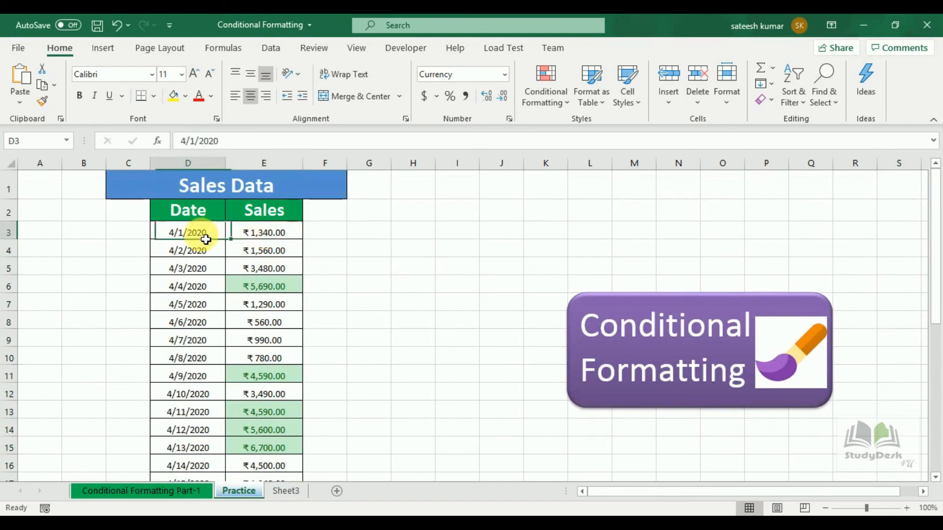
left_click(267, 234)
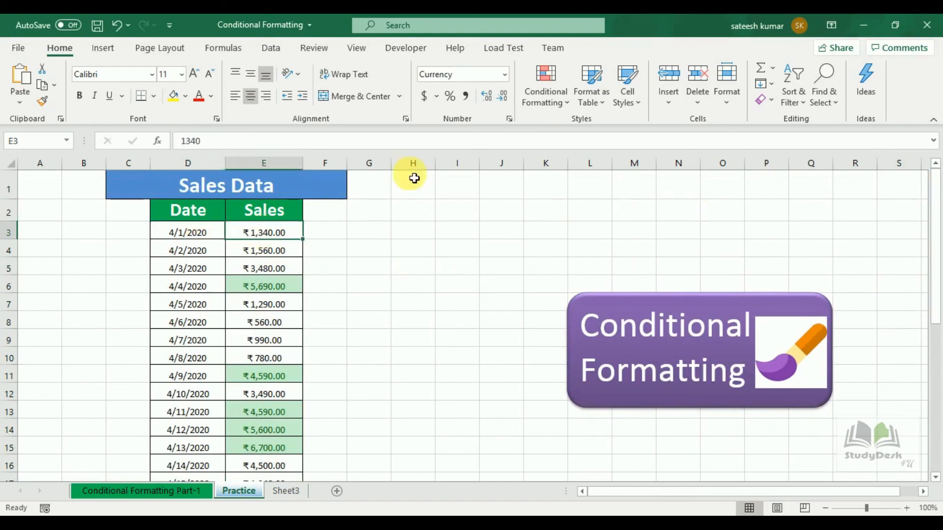
left_click(549, 82)
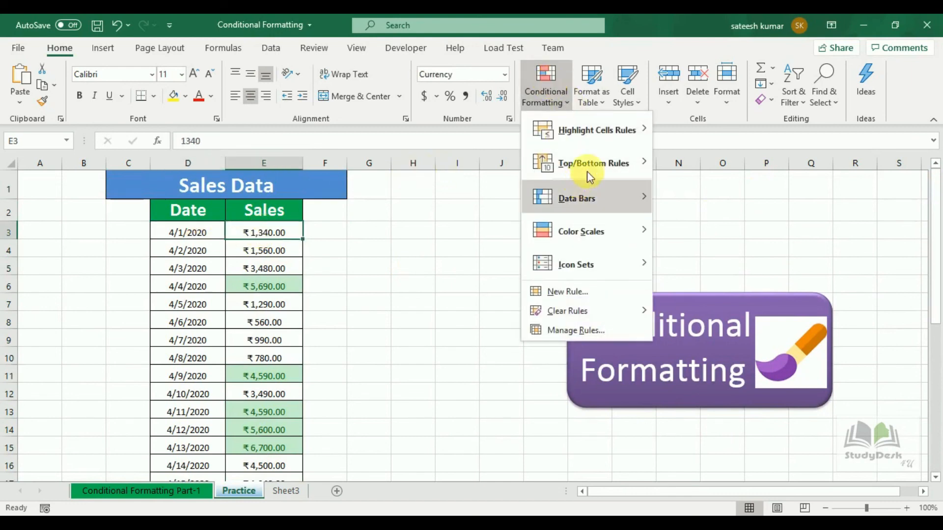
mouse_move(592, 171)
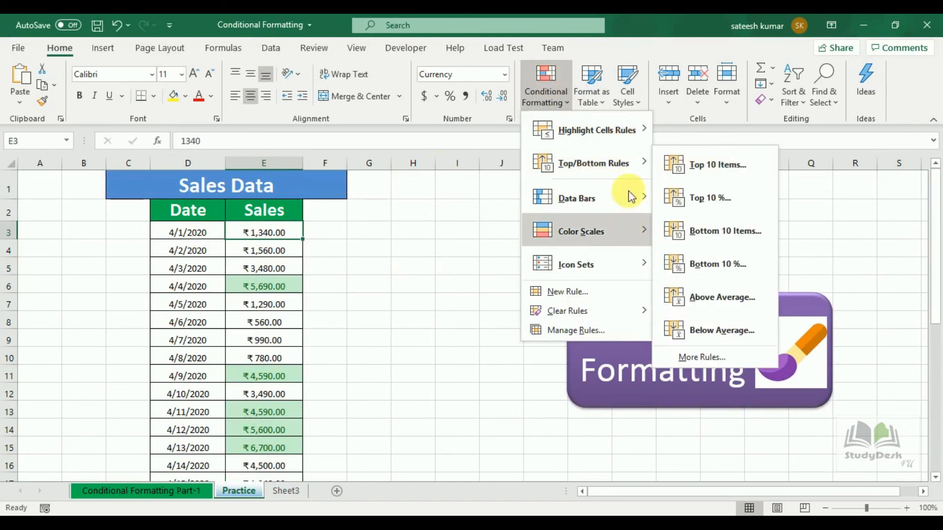
mouse_move(623, 140)
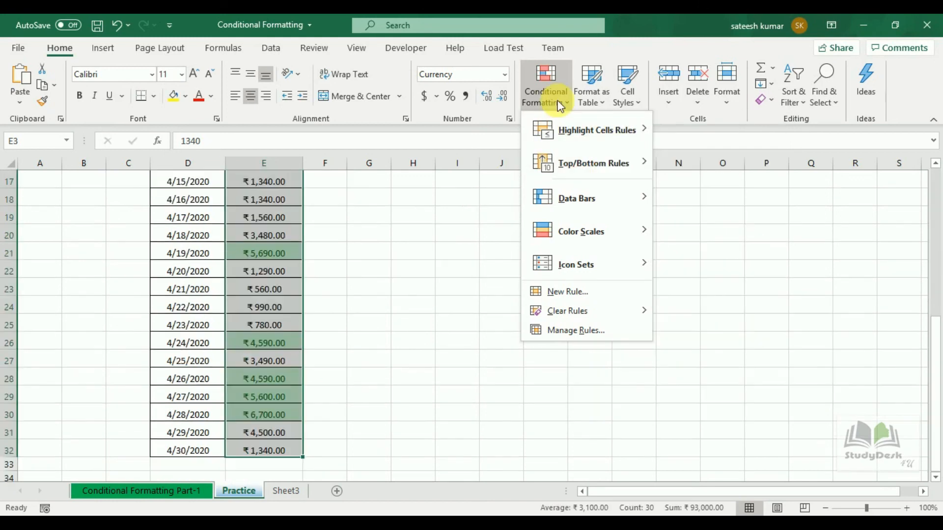
mouse_move(579, 312)
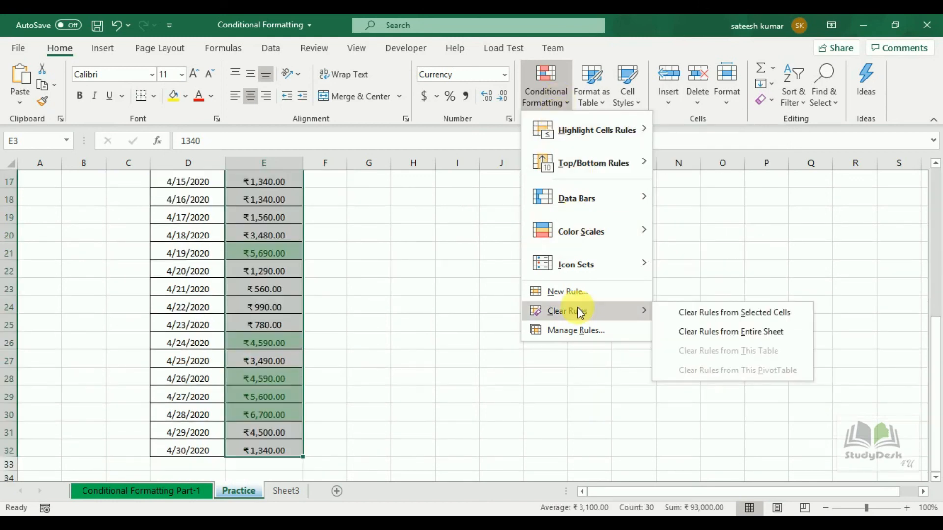
left_click(678, 314)
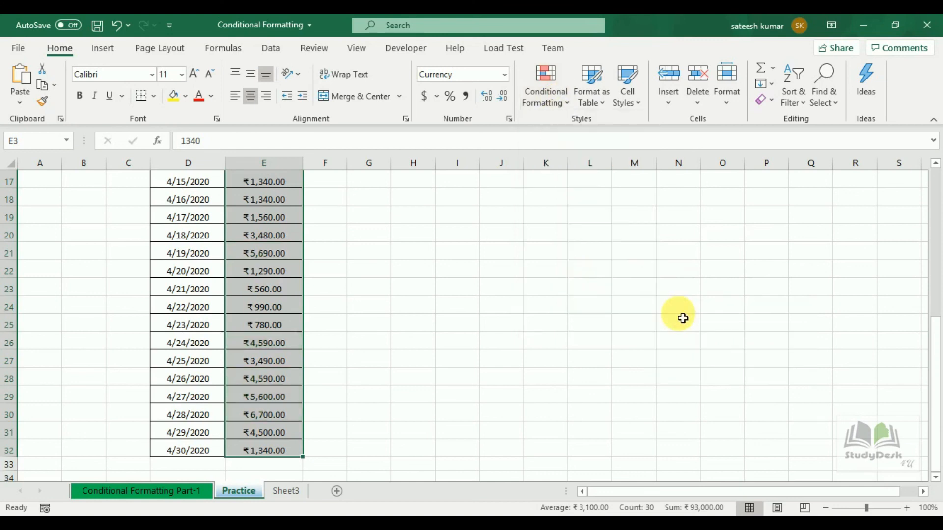
Apply a Greater Than rule to the Sales values in E3:E32, formatting cells above 4000 with Yellow Fill with Dark Yellow Text
left_click(546, 97)
mouse_move(555, 129)
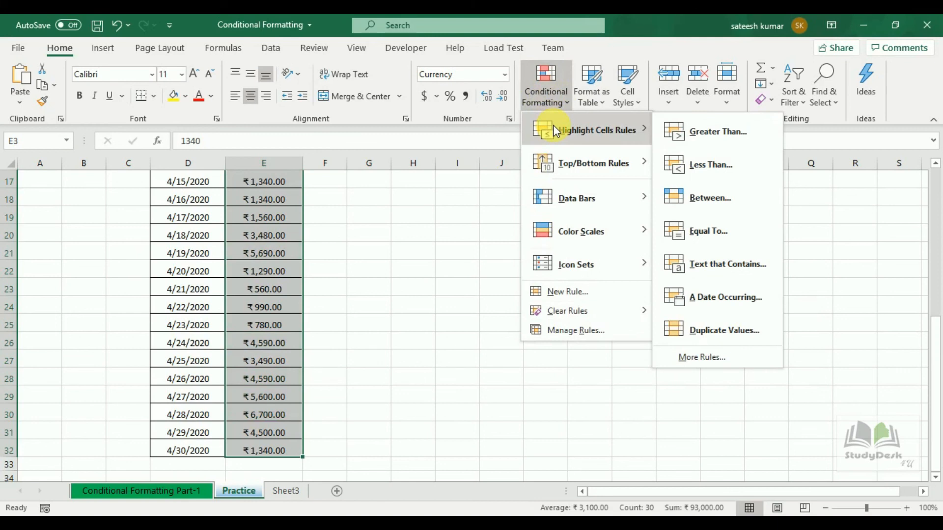
left_click(694, 132)
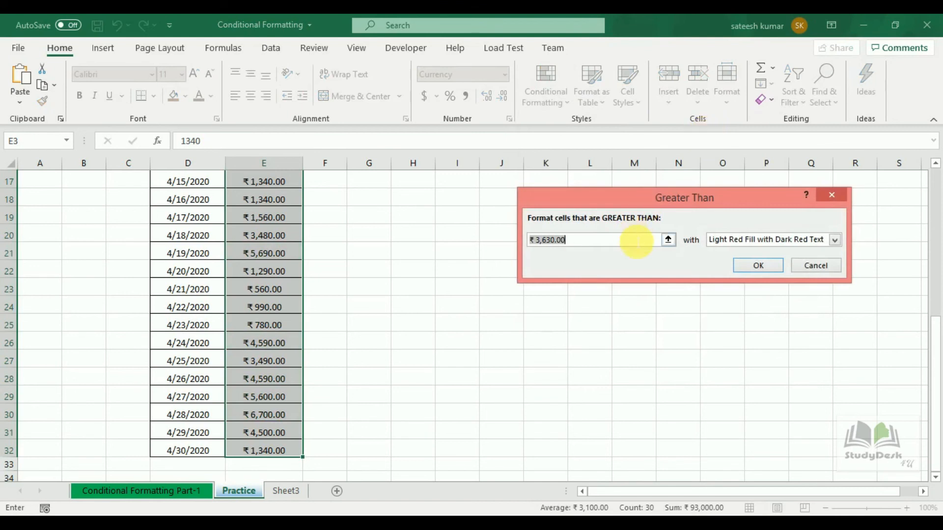
type("4000")
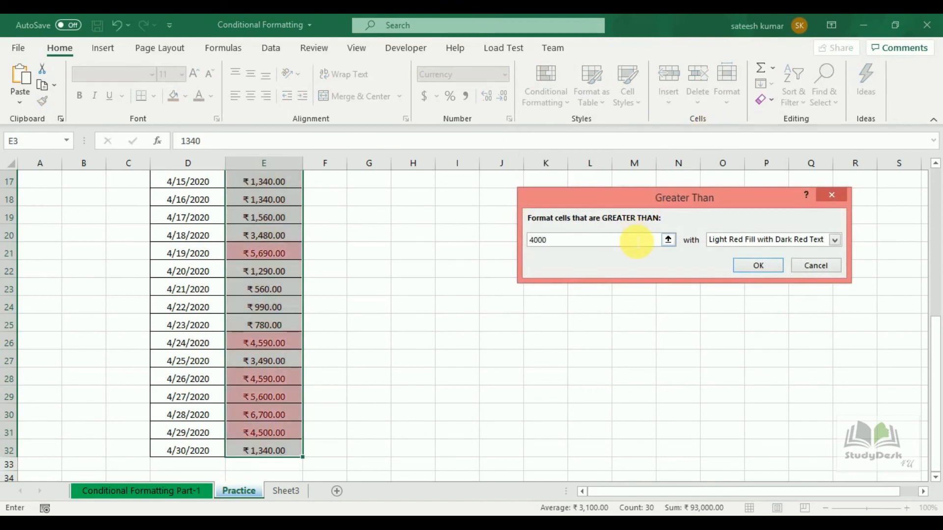
left_click(833, 241)
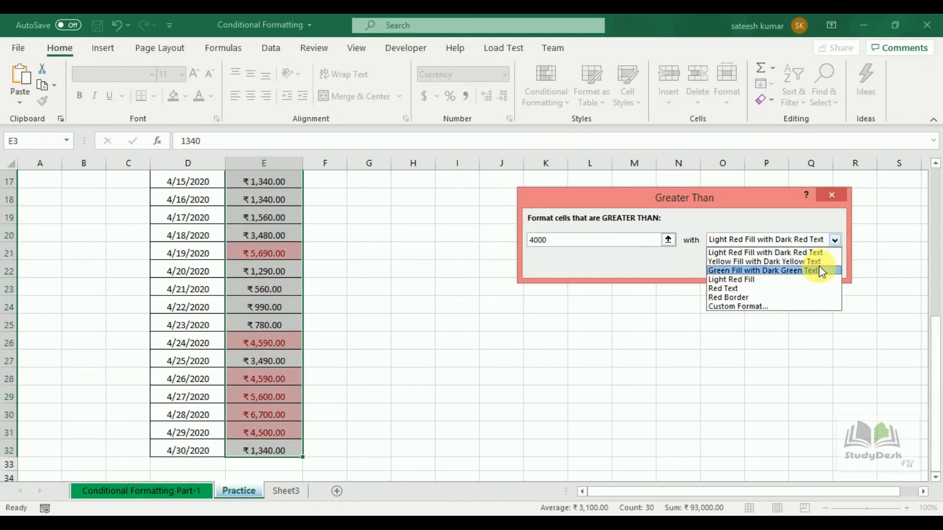
left_click(823, 261)
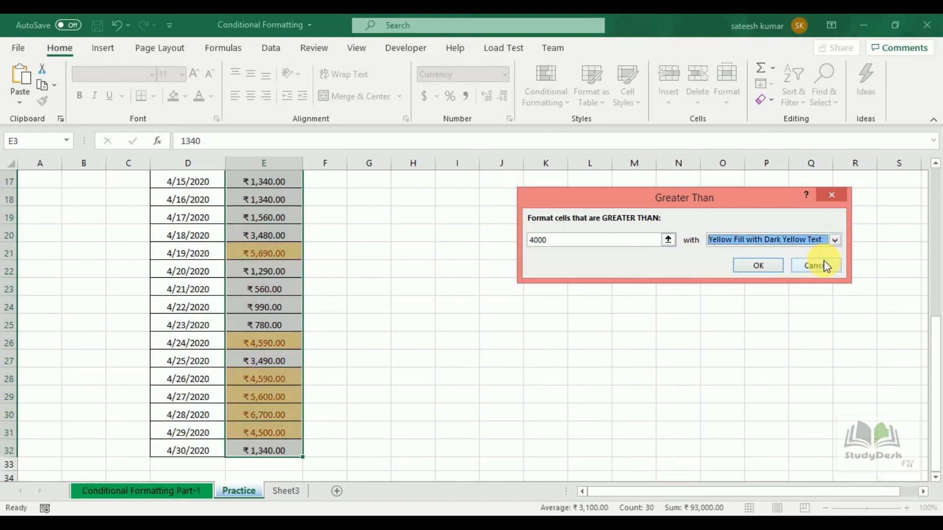
left_click(767, 266)
left_click_drag(933, 320, 907, 217)
left_click(911, 224)
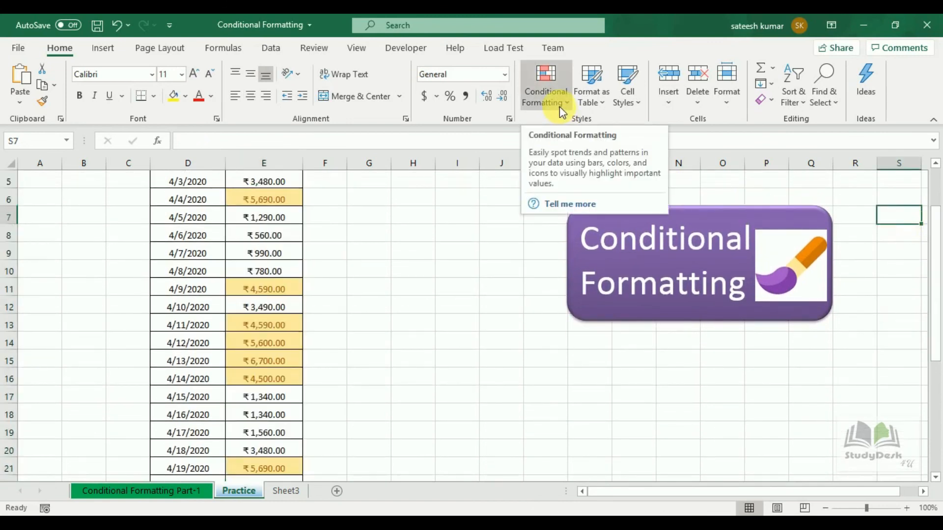
left_click(426, 398)
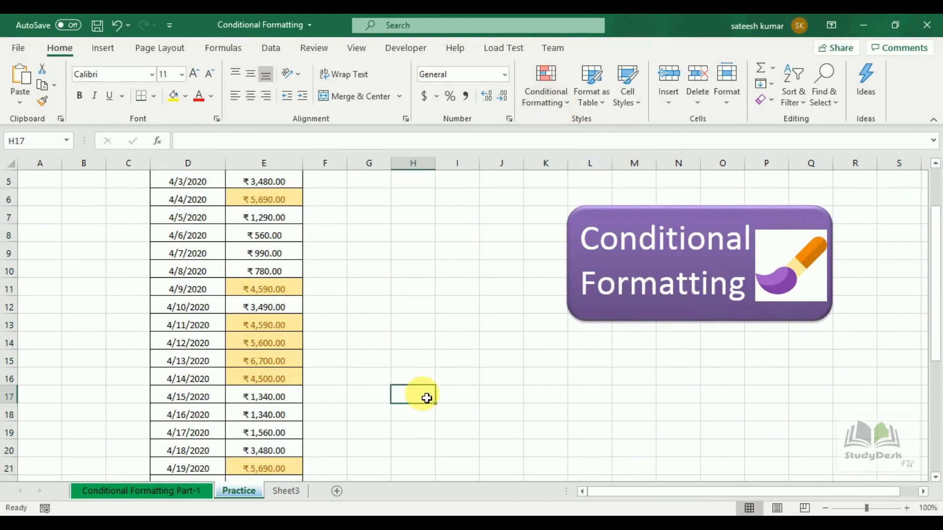